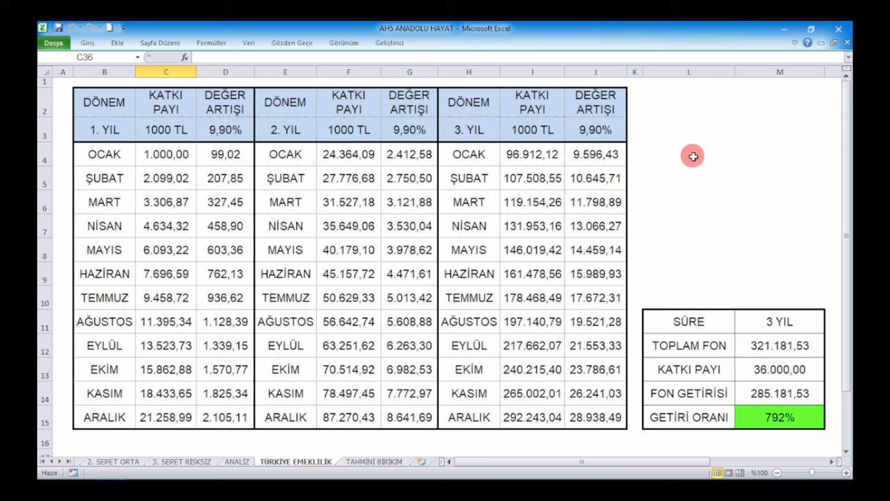
{"action": "left_click", "coordinate": [161, 125]}
{"action": "left_click", "coordinate": [111, 99]}
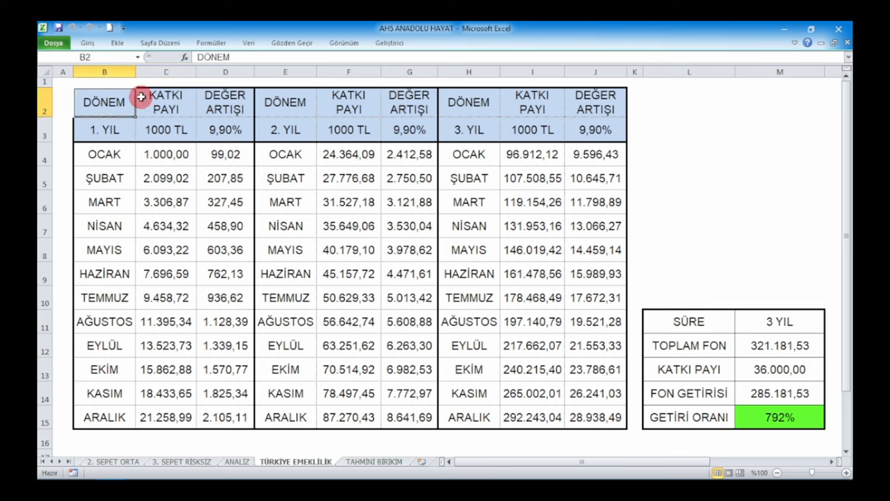
{"action": "left_click", "coordinate": [150, 98]}
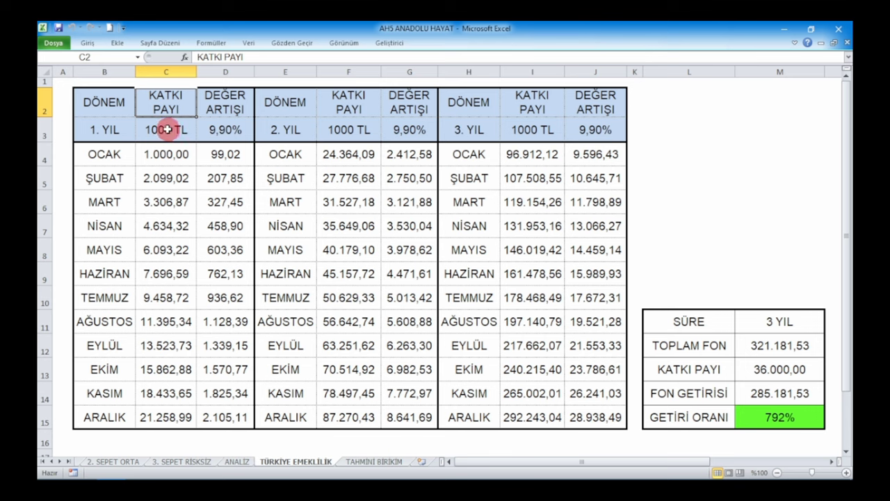
{"action": "left_click", "coordinate": [167, 130]}
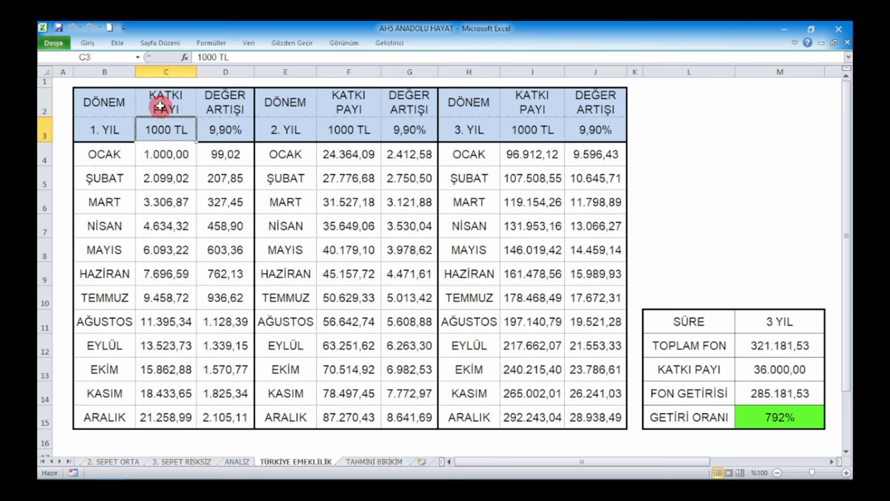
{"action": "left_click", "coordinate": [217, 109]}
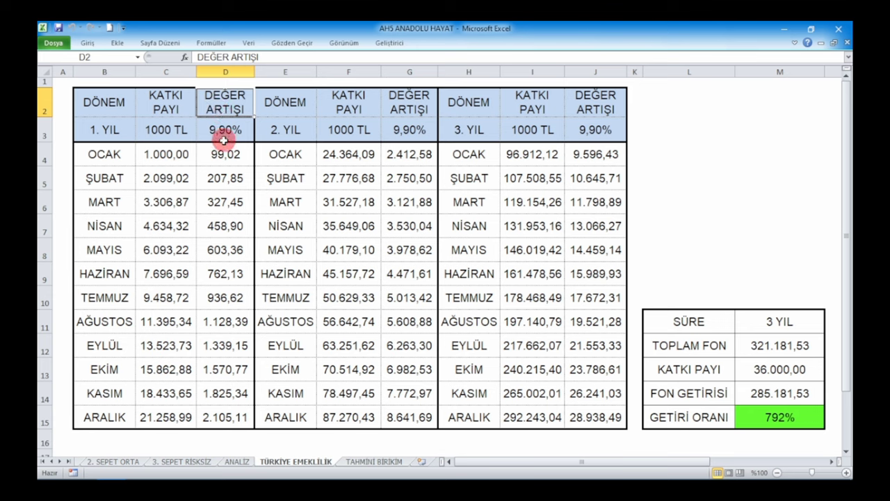
{"action": "left_click", "coordinate": [224, 126]}
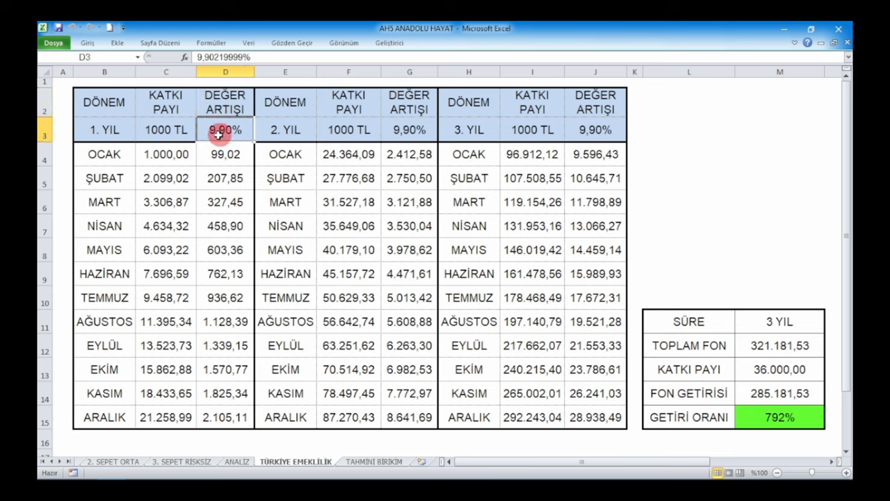
{"action": "left_click", "coordinate": [174, 128]}
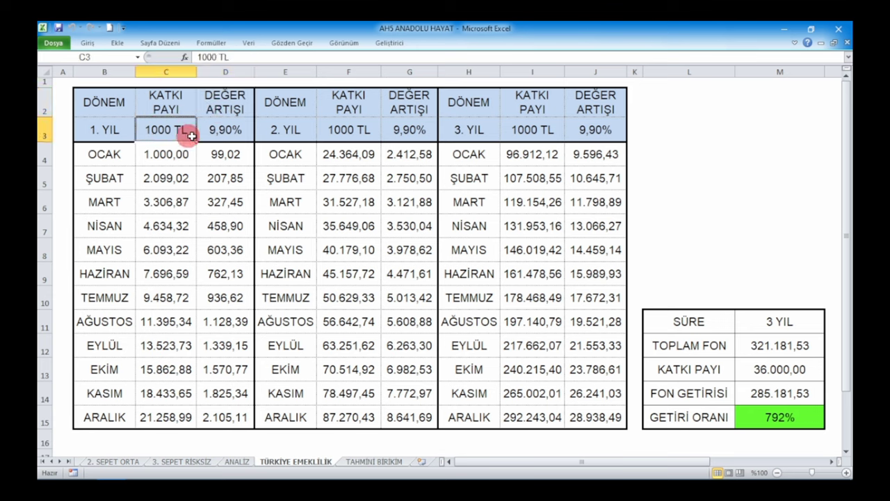
{"action": "left_click", "coordinate": [233, 128]}
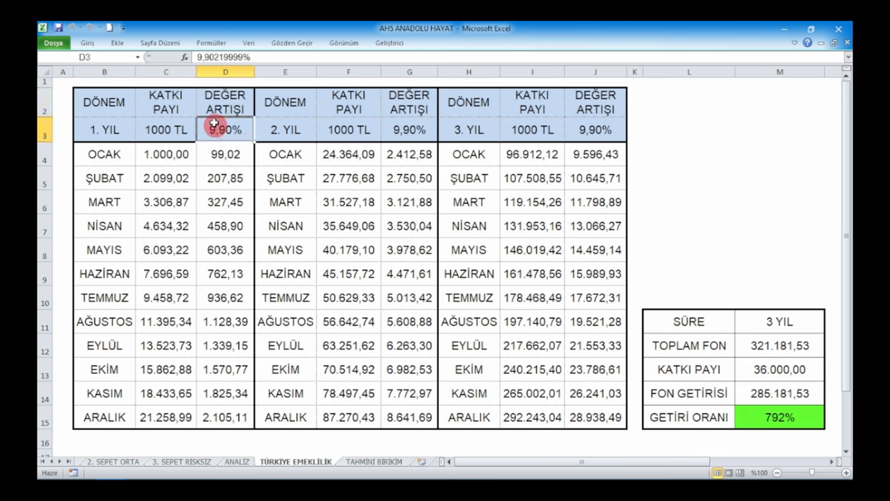
{"action": "left_click", "coordinate": [160, 128]}
{"action": "left_click", "coordinate": [226, 124]}
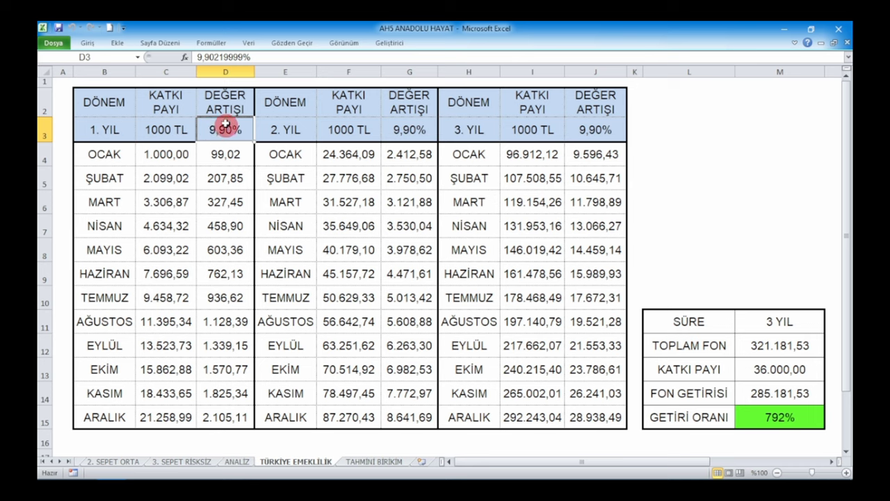
{"action": "left_click", "coordinate": [169, 127]}
{"action": "left_click", "coordinate": [162, 110]}
{"action": "left_click", "coordinate": [160, 130]}
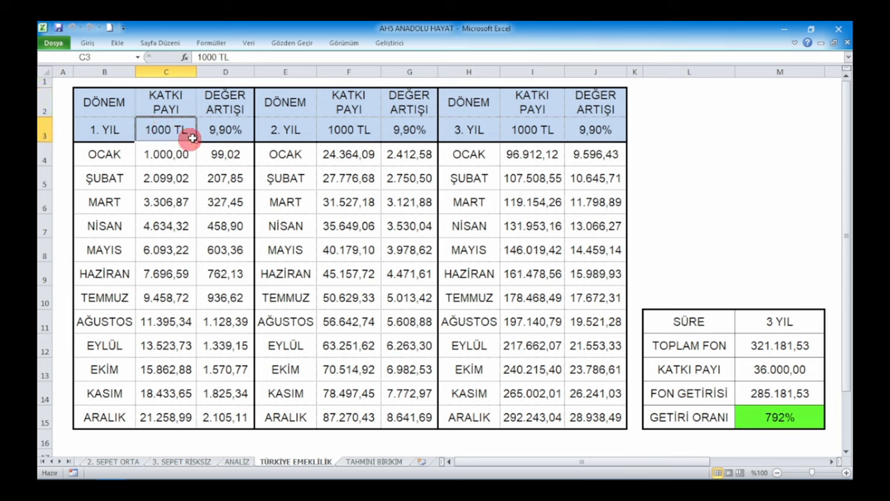
{"action": "left_click", "coordinate": [223, 119]}
{"action": "left_click", "coordinate": [224, 104]}
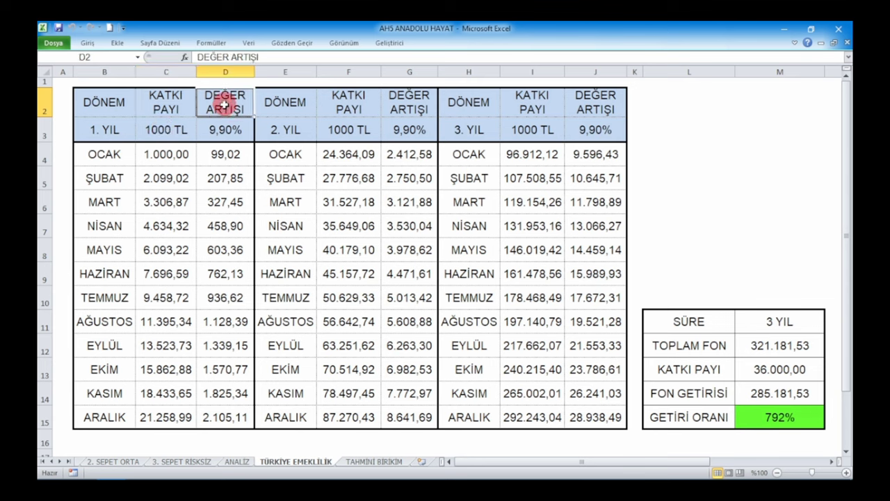
{"action": "left_click", "coordinate": [165, 110]}
{"action": "left_click", "coordinate": [157, 132]}
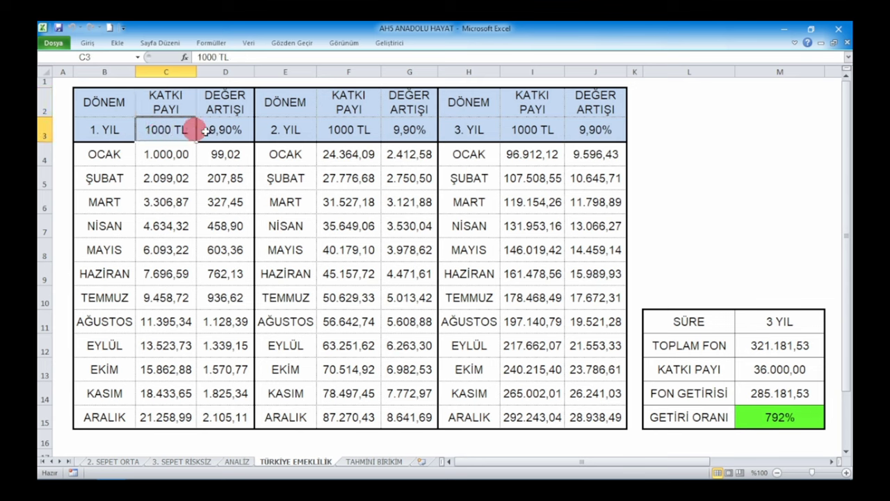
{"action": "left_click", "coordinate": [225, 132]}
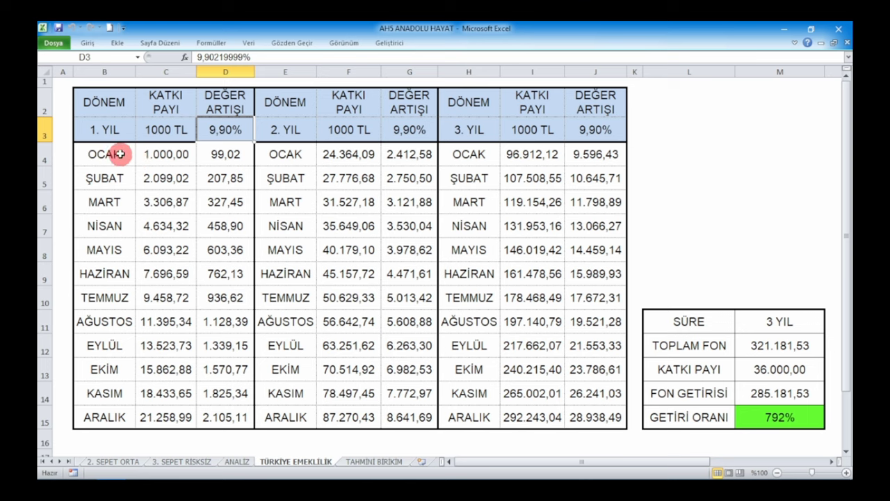
{"action": "left_click", "coordinate": [91, 157]}
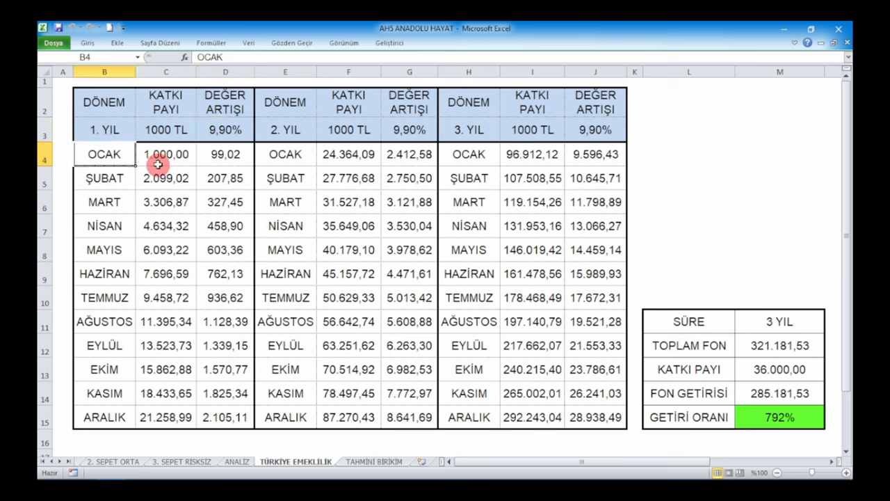
{"action": "left_click", "coordinate": [160, 156]}
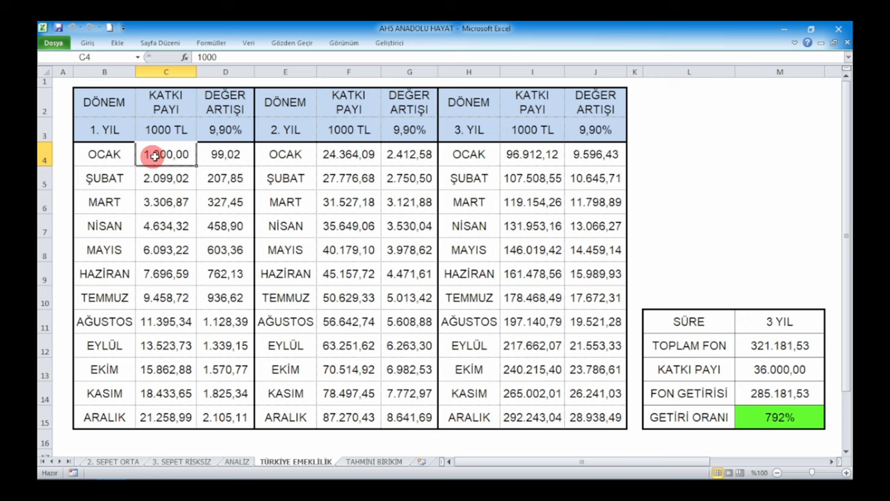
{"action": "left_click", "coordinate": [223, 154]}
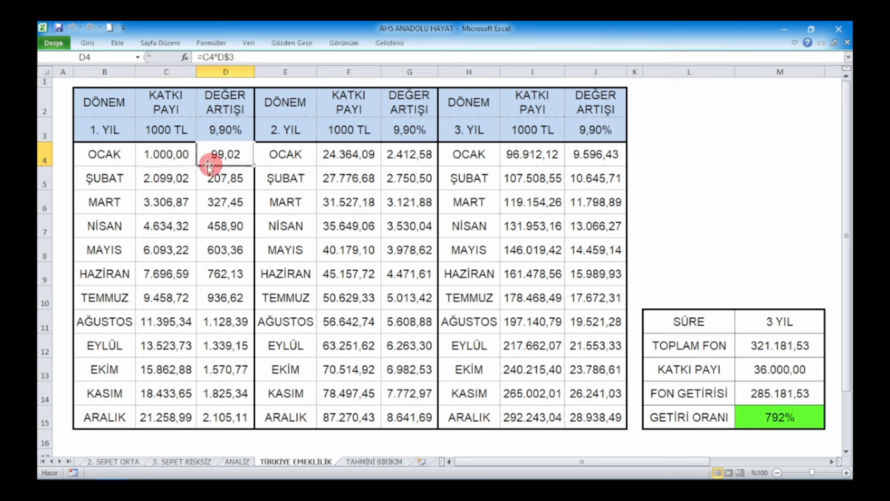
{"action": "left_click", "coordinate": [174, 153]}
{"action": "left_click", "coordinate": [220, 157]}
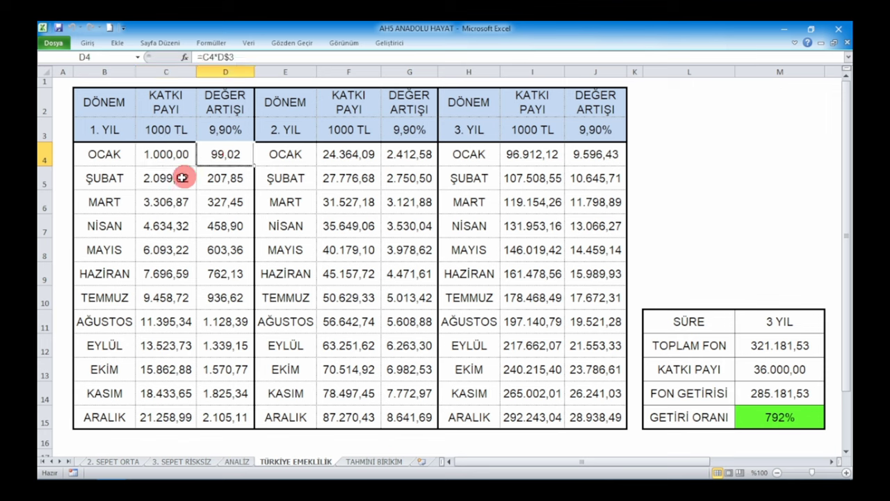
{"action": "left_click", "coordinate": [160, 180]}
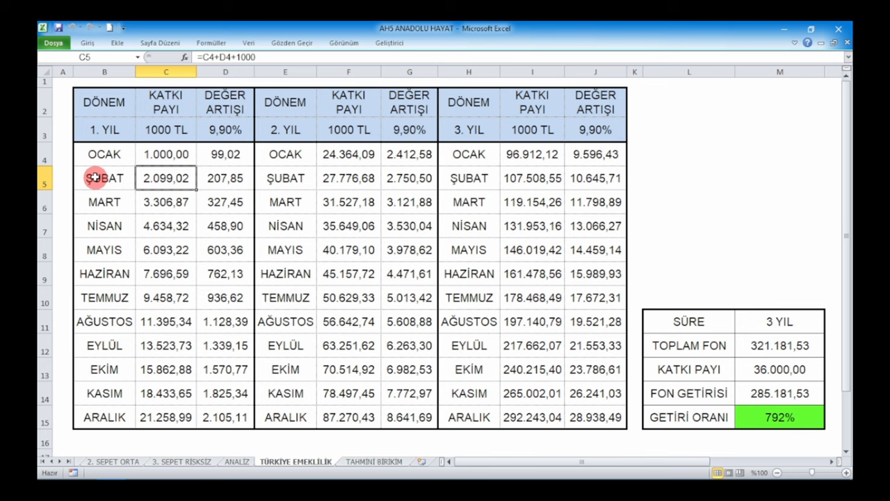
{"action": "left_click", "coordinate": [223, 154]}
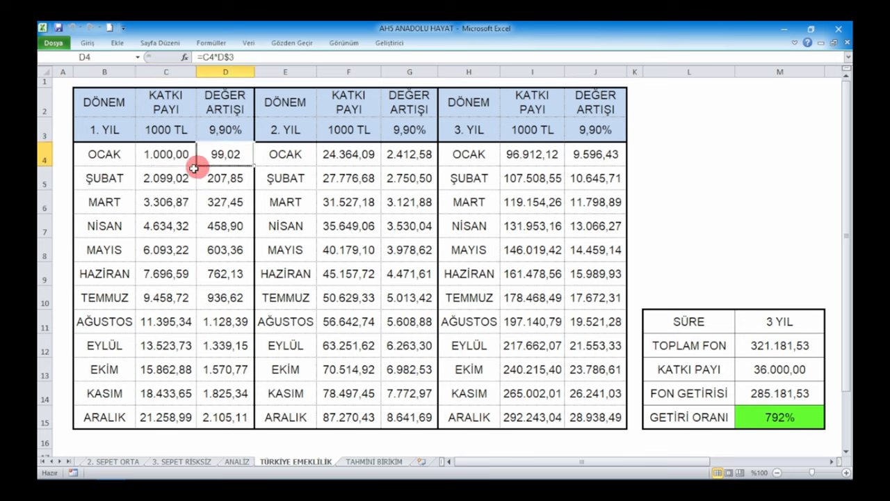
{"action": "left_click", "coordinate": [172, 176]}
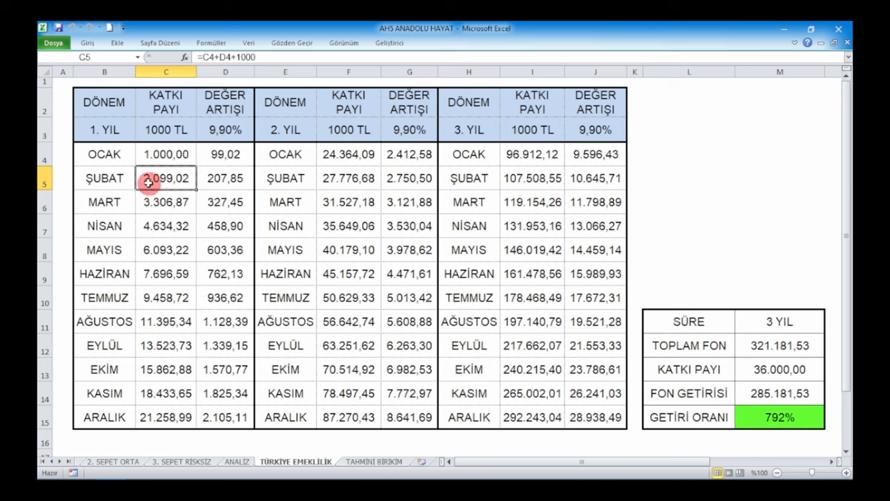
{"action": "left_click", "coordinate": [219, 178]}
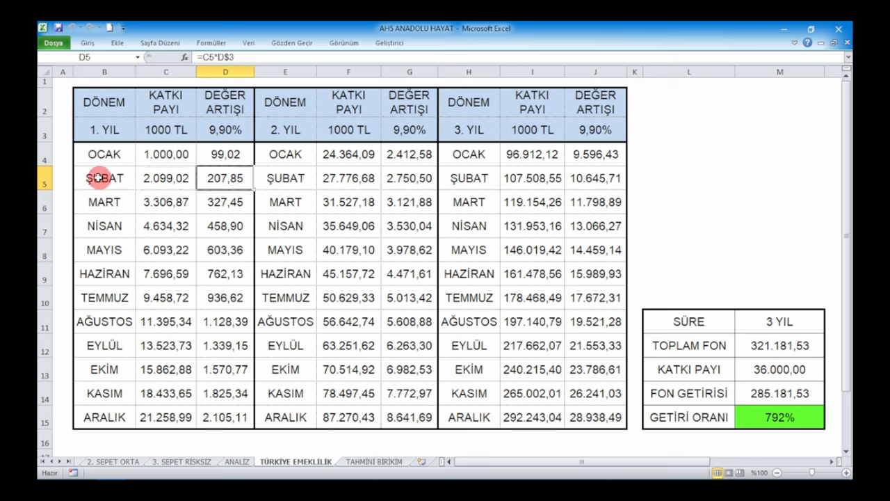
{"action": "left_click", "coordinate": [165, 182]}
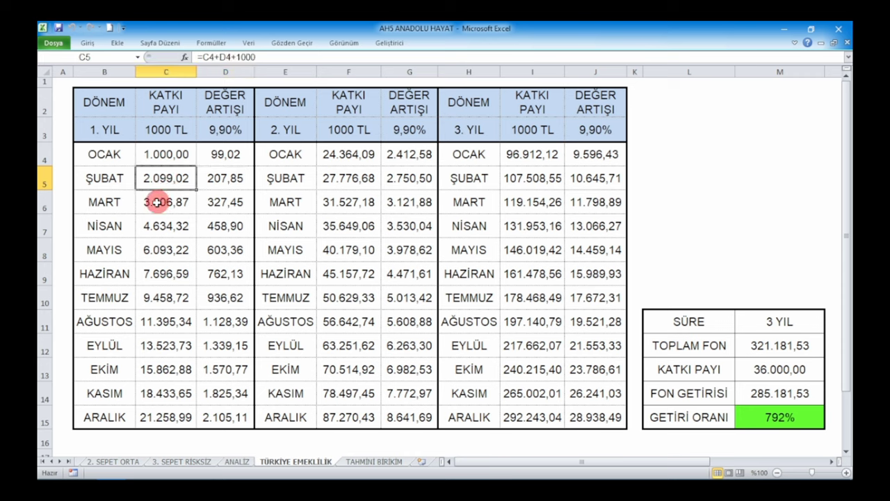
{"action": "left_click", "coordinate": [157, 203]}
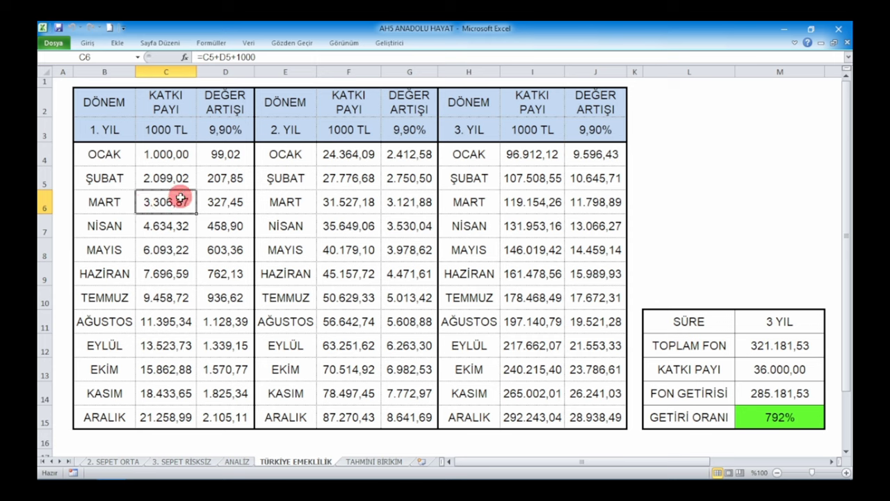
{"action": "left_click", "coordinate": [221, 202]}
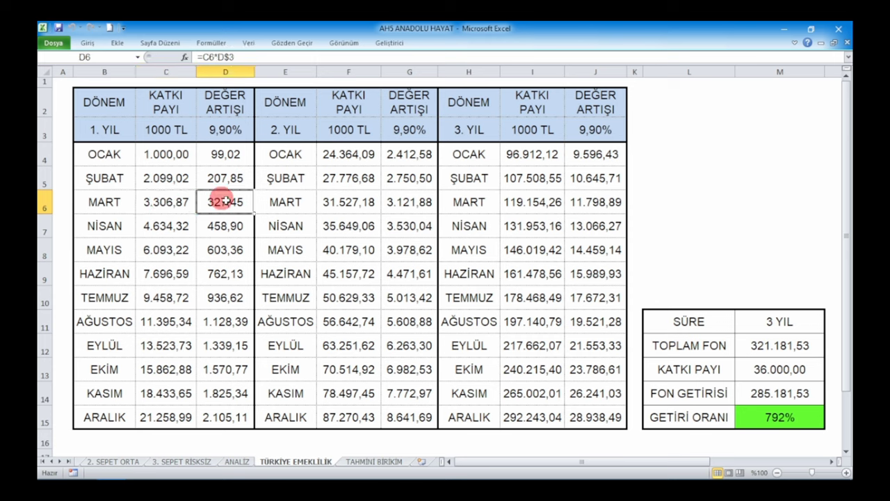
{"action": "left_click", "coordinate": [174, 200]}
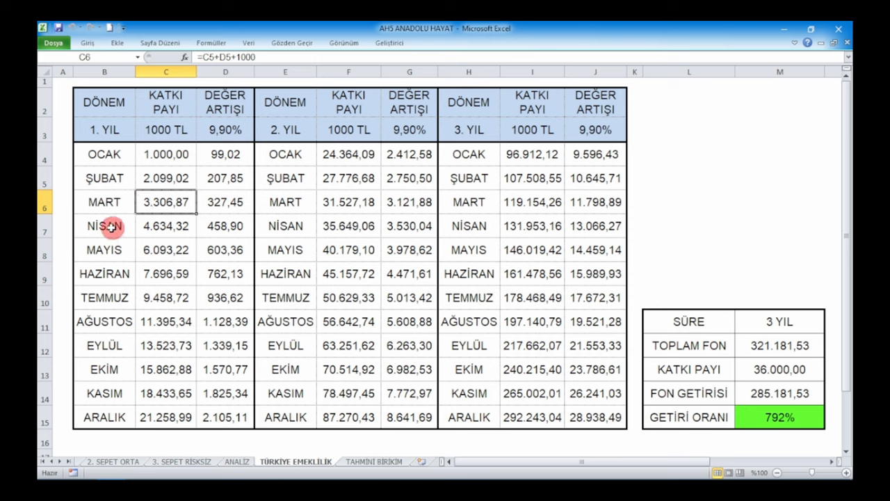
{"action": "left_click", "coordinate": [113, 225]}
{"action": "left_click", "coordinate": [149, 228]}
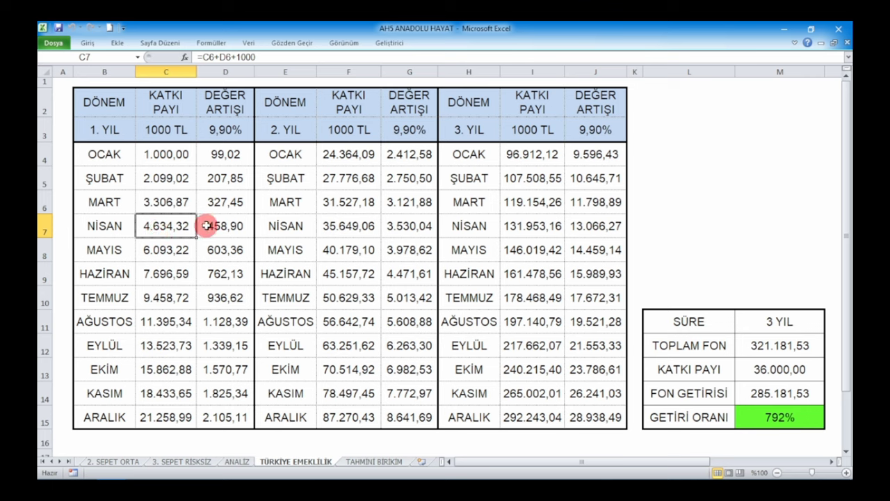
{"action": "left_click", "coordinate": [219, 229]}
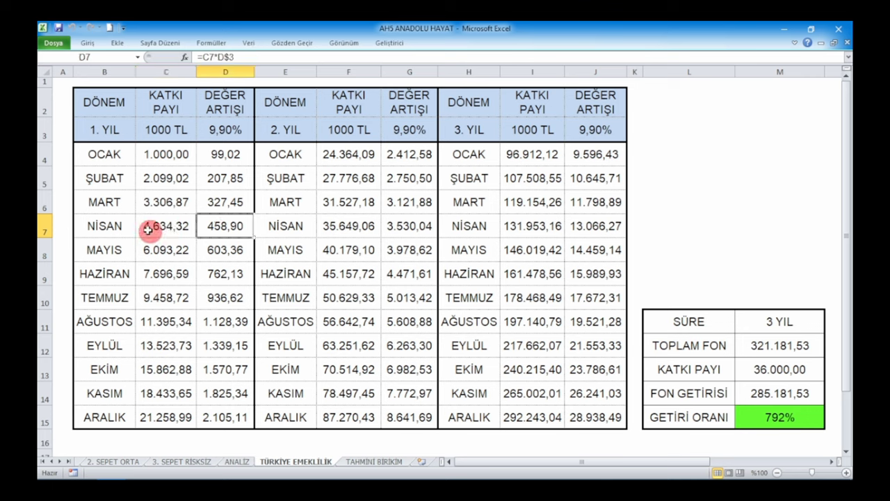
{"action": "left_click", "coordinate": [108, 249]}
{"action": "left_click", "coordinate": [160, 248]}
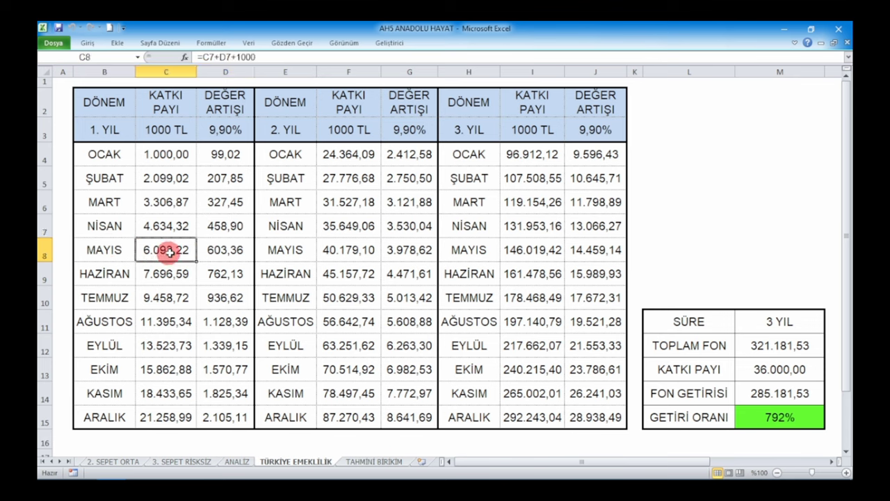
{"action": "left_click", "coordinate": [230, 251]}
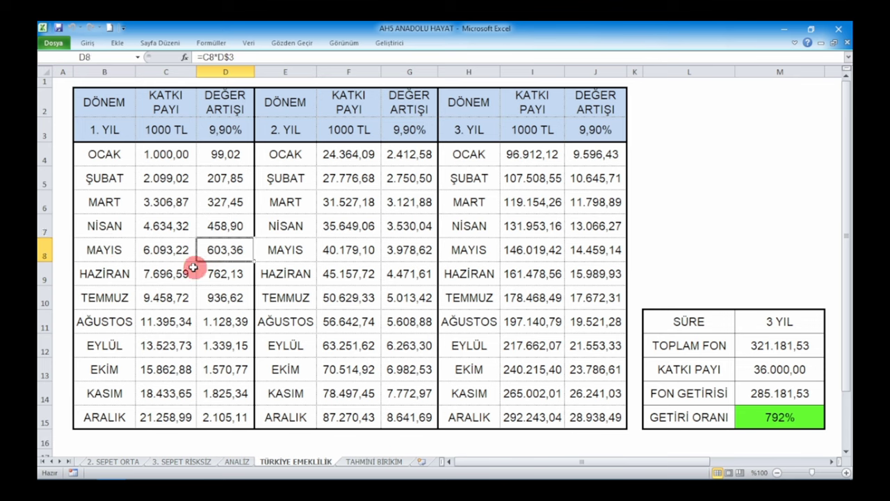
{"action": "left_click", "coordinate": [158, 270]}
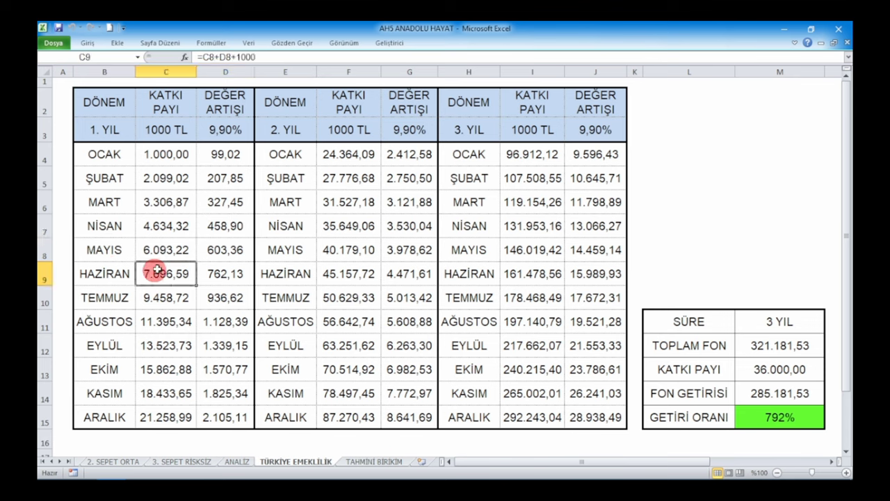
{"action": "left_click", "coordinate": [221, 272]}
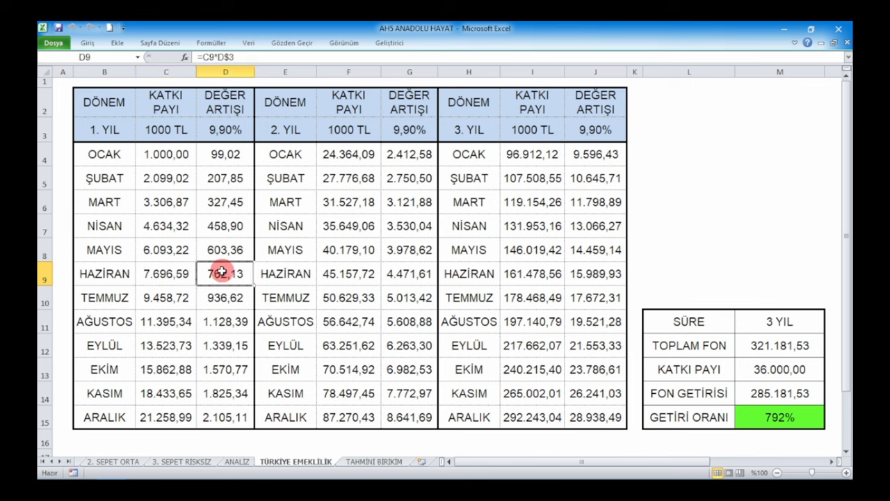
{"action": "left_click", "coordinate": [169, 275]}
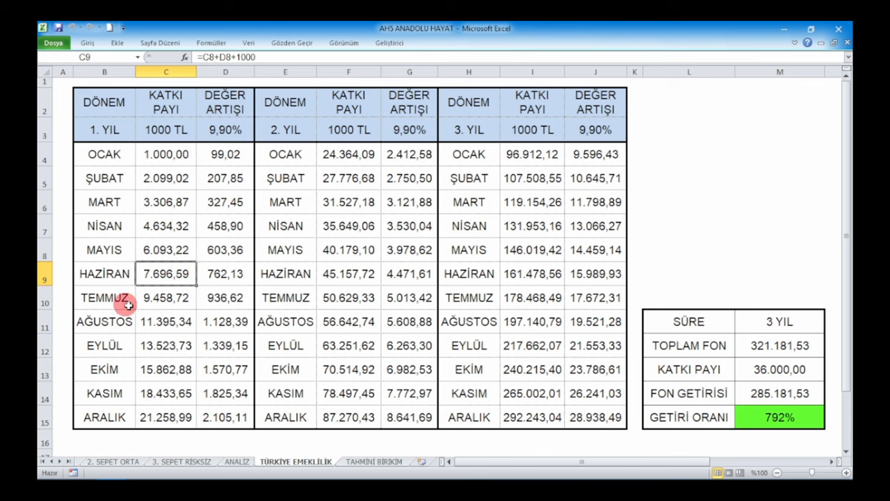
{"action": "left_click", "coordinate": [154, 297]}
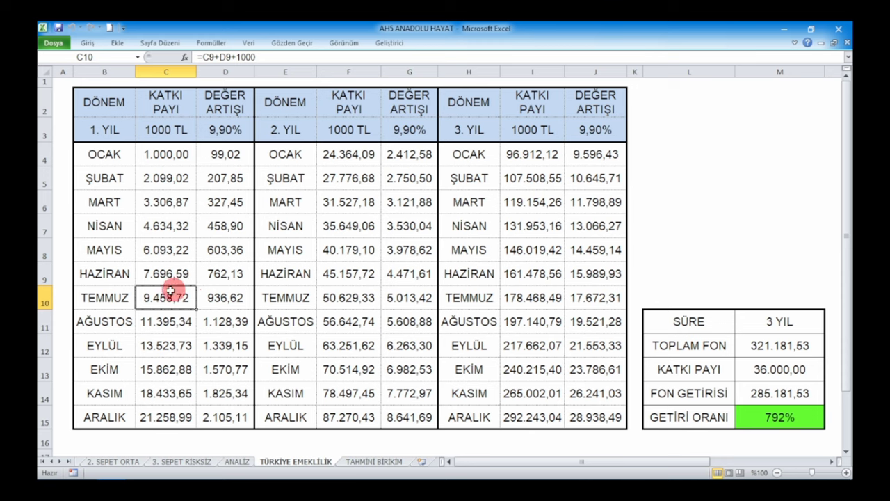
{"action": "left_click", "coordinate": [214, 297]}
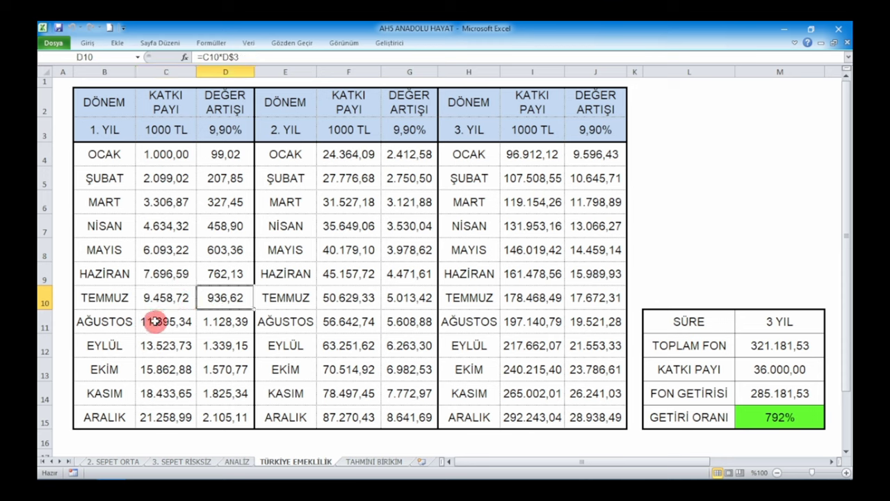
{"action": "left_click", "coordinate": [158, 322]}
{"action": "left_click", "coordinate": [232, 320]}
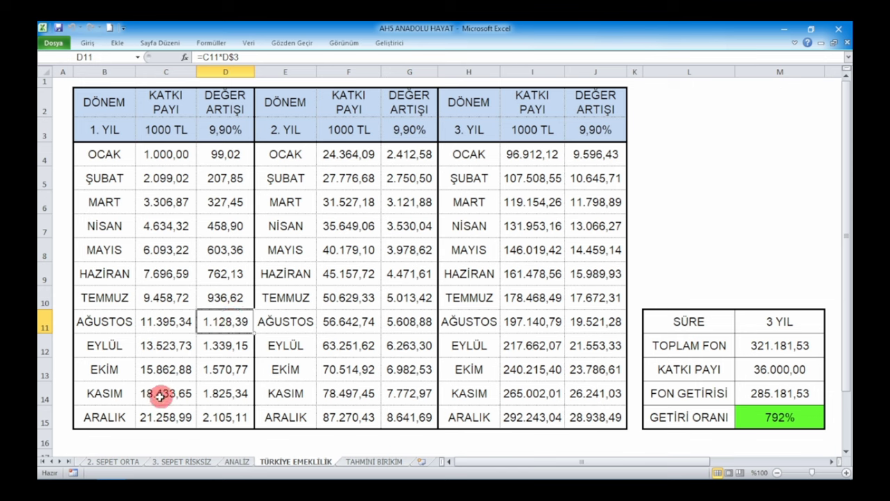
{"action": "left_click", "coordinate": [154, 413]}
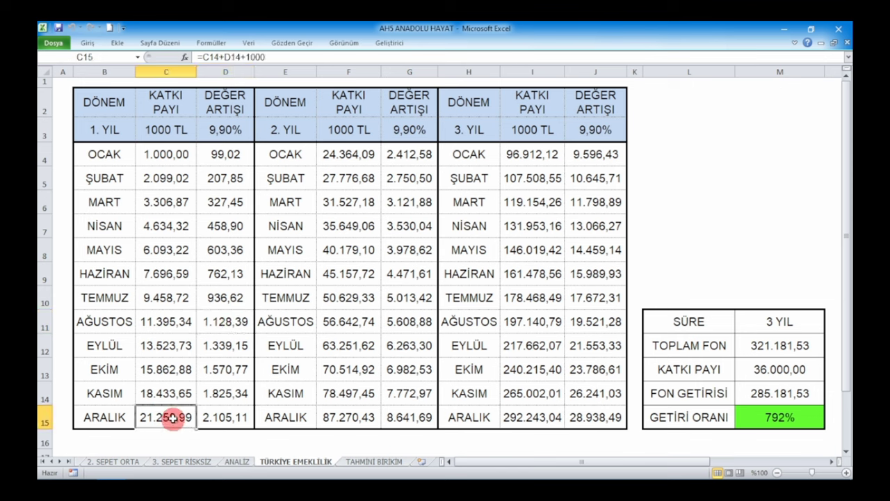
{"action": "left_click", "coordinate": [200, 414]}
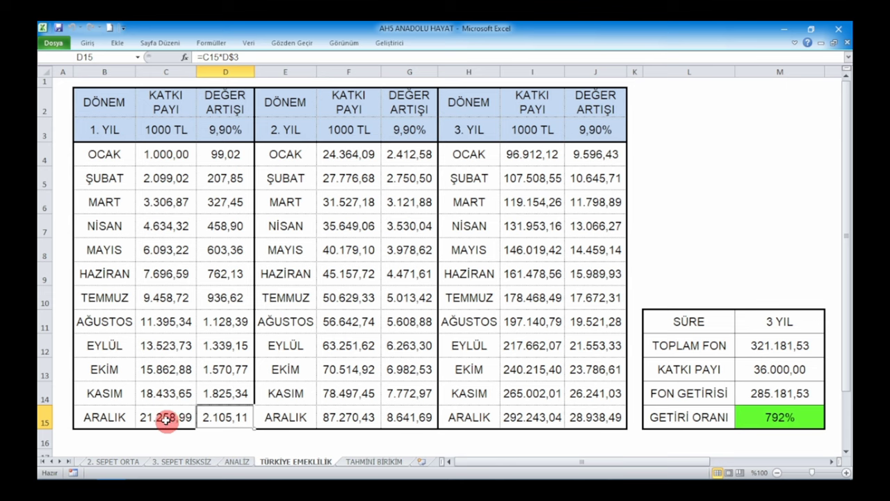
{"action": "left_click_drag", "start_coordinate": [167, 417], "coordinate": [205, 424]}
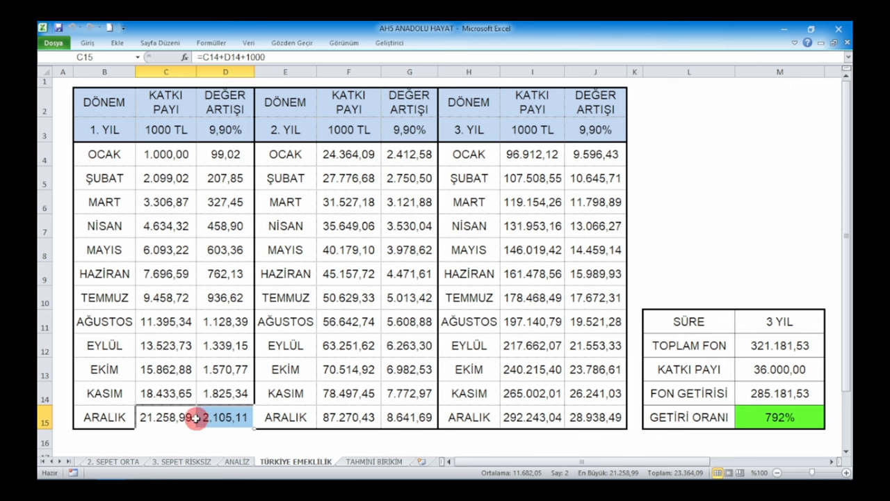
{"action": "left_click", "coordinate": [351, 148]}
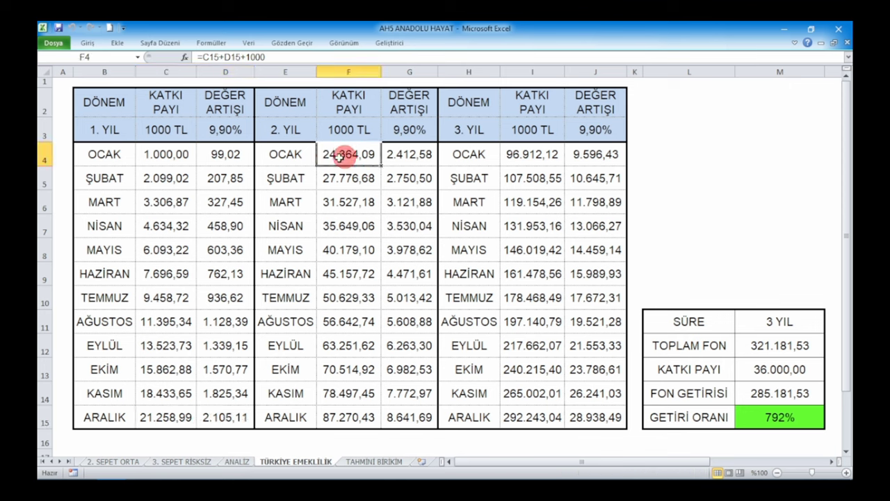
{"action": "left_click", "coordinate": [288, 155]}
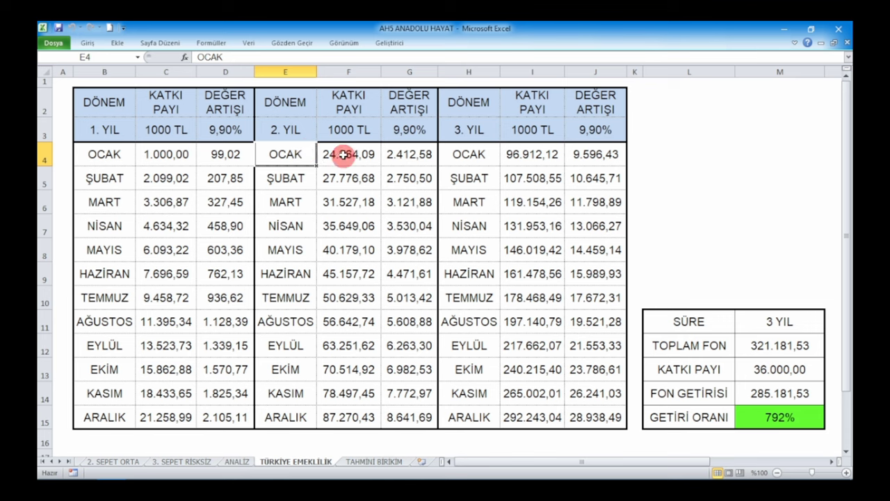
{"action": "left_click", "coordinate": [344, 155]}
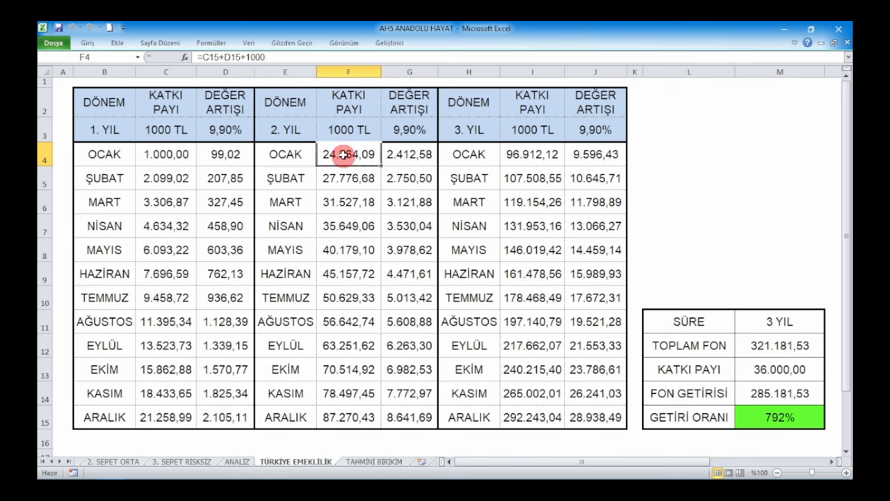
{"action": "left_click", "coordinate": [409, 126]}
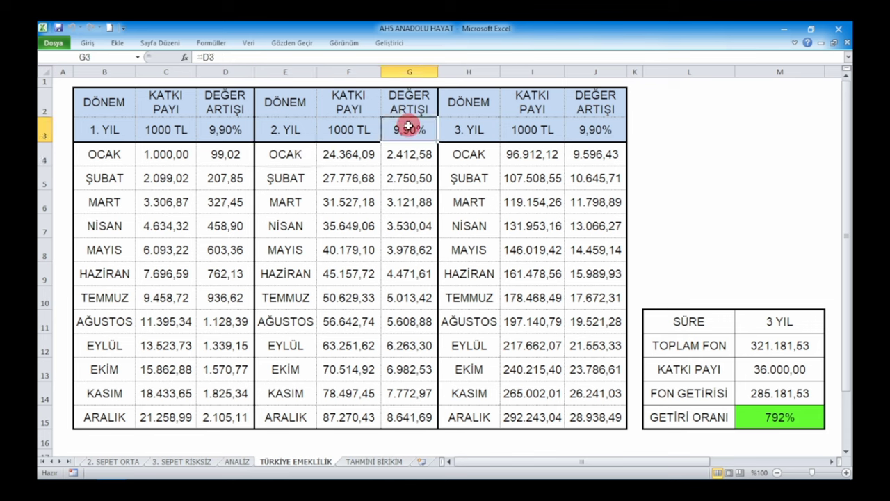
{"action": "left_click", "coordinate": [342, 154]}
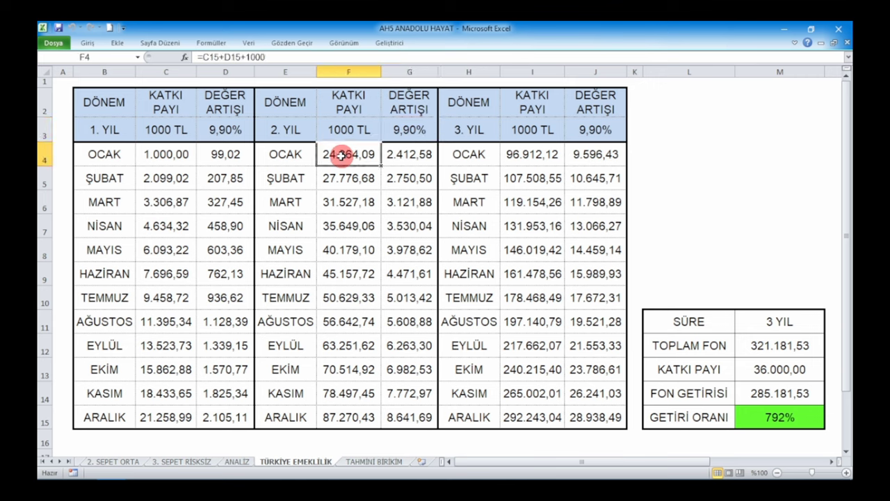
{"action": "left_click", "coordinate": [407, 155]}
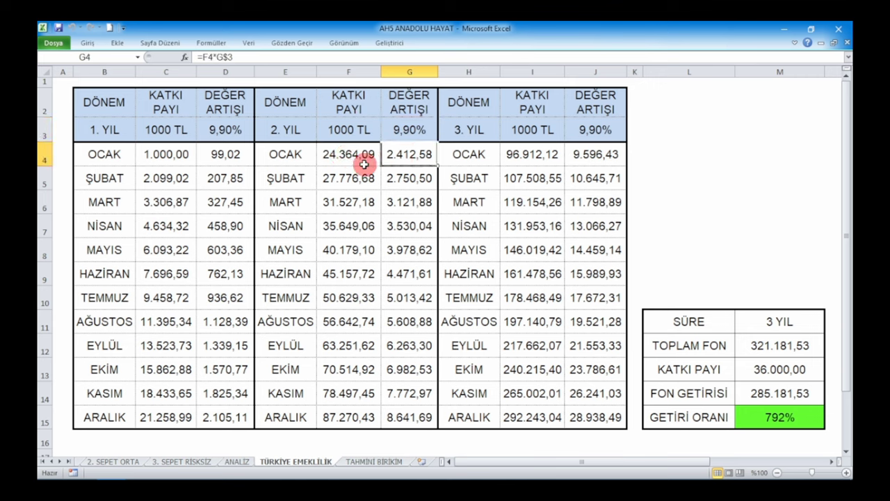
{"action": "left_click", "coordinate": [331, 155]}
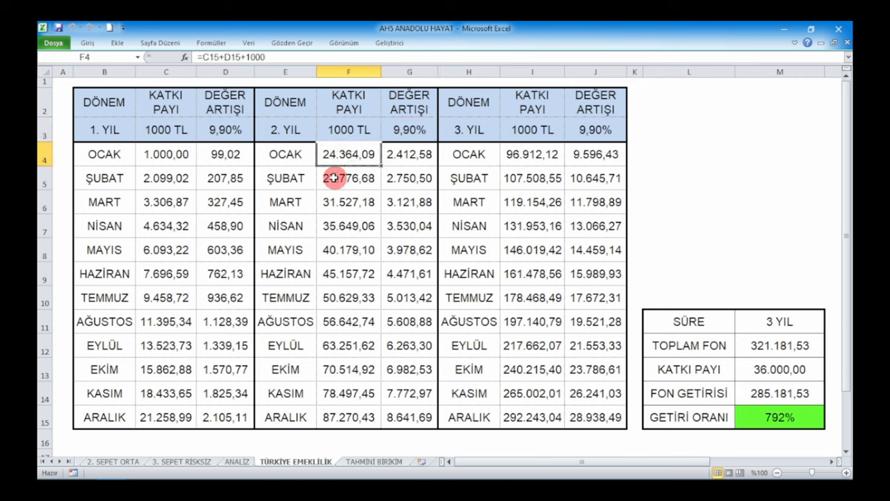
{"action": "left_click", "coordinate": [334, 178]}
{"action": "left_click", "coordinate": [408, 177]}
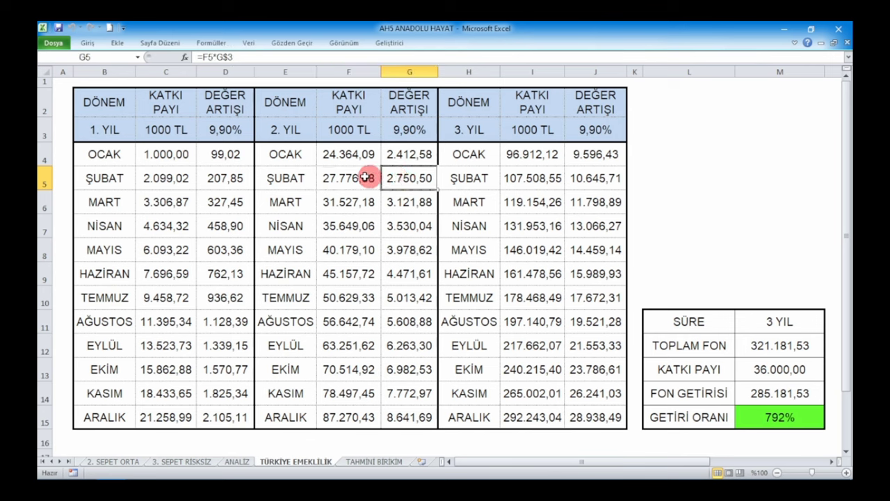
{"action": "left_click", "coordinate": [342, 177]}
{"action": "left_click", "coordinate": [400, 178]}
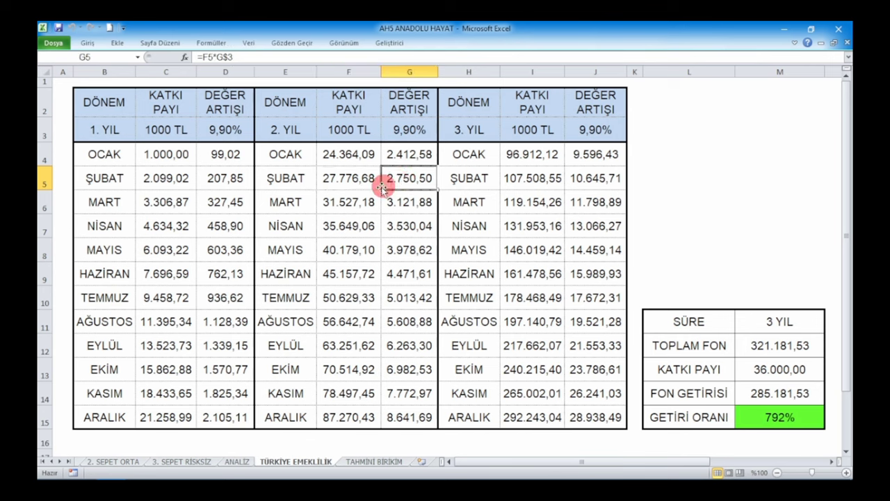
{"action": "left_click", "coordinate": [332, 177]}
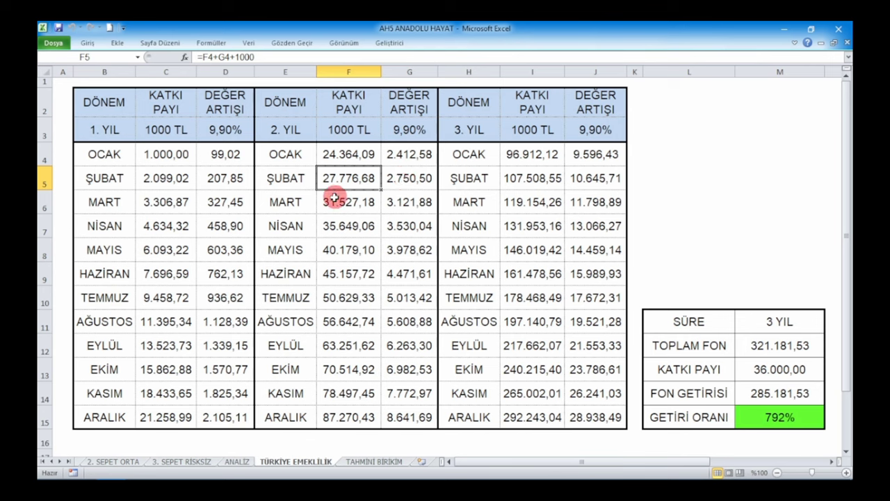
{"action": "left_click", "coordinate": [335, 202]}
{"action": "left_click", "coordinate": [407, 202]}
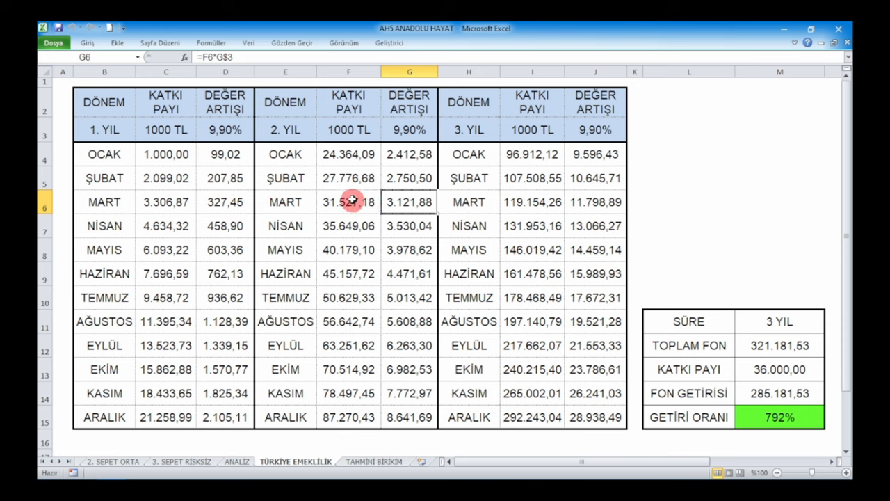
{"action": "left_click", "coordinate": [352, 202]}
{"action": "left_click", "coordinate": [343, 226]}
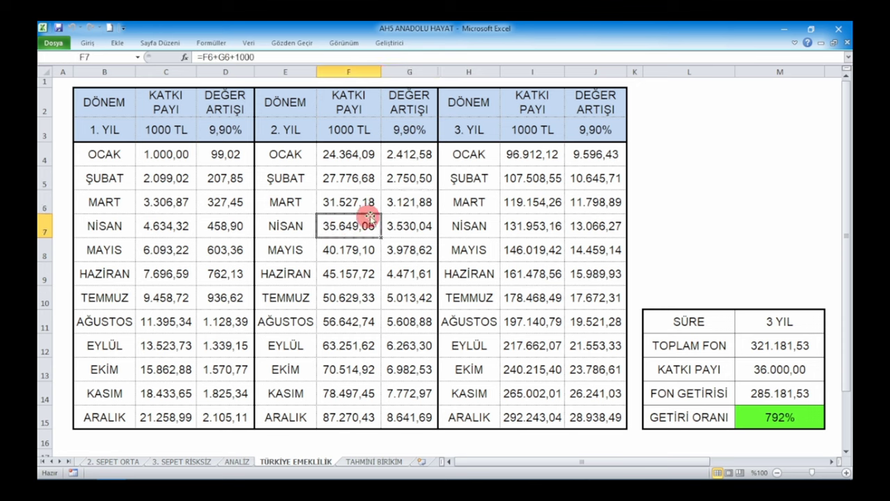
{"action": "left_click", "coordinate": [397, 203]}
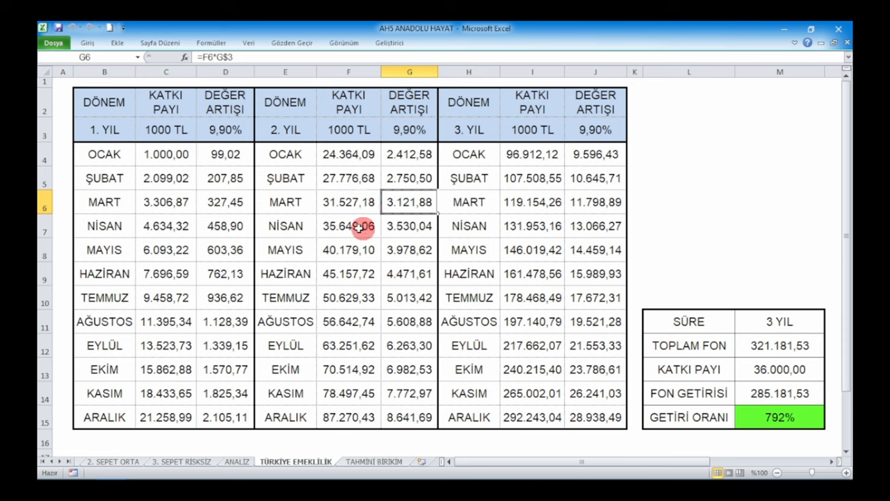
{"action": "left_click", "coordinate": [337, 226]}
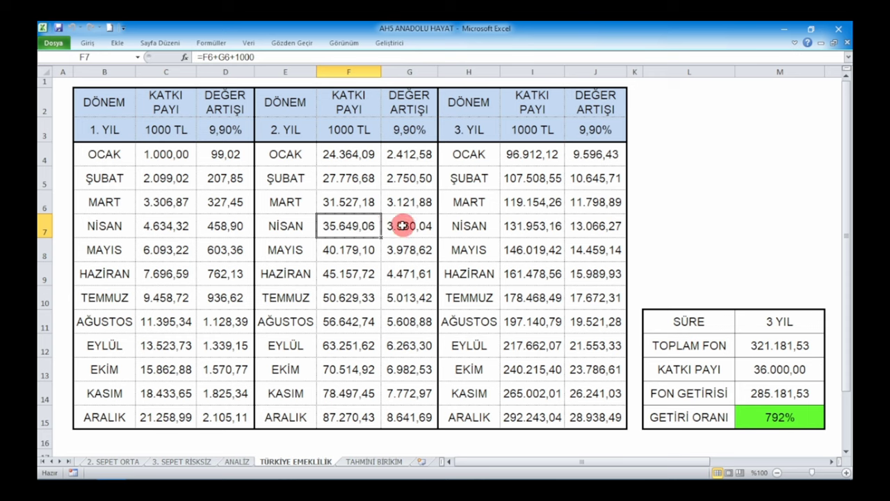
{"action": "left_click", "coordinate": [399, 226]}
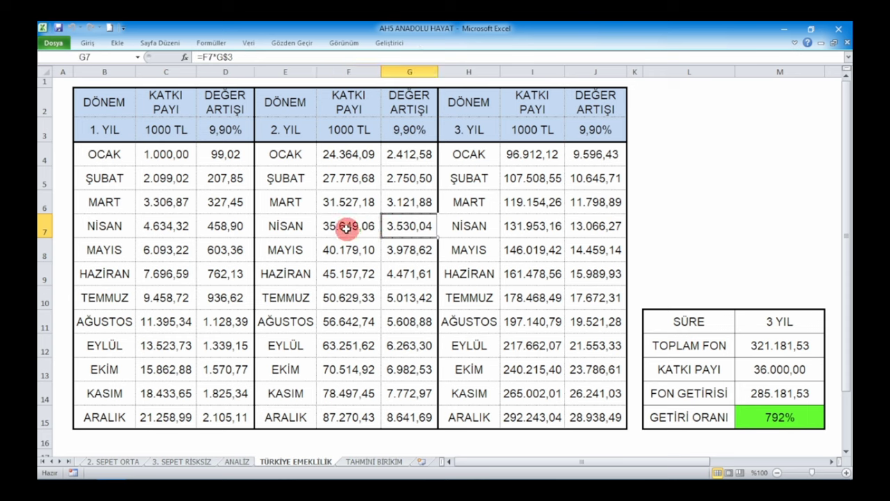
{"action": "left_click", "coordinate": [346, 227]}
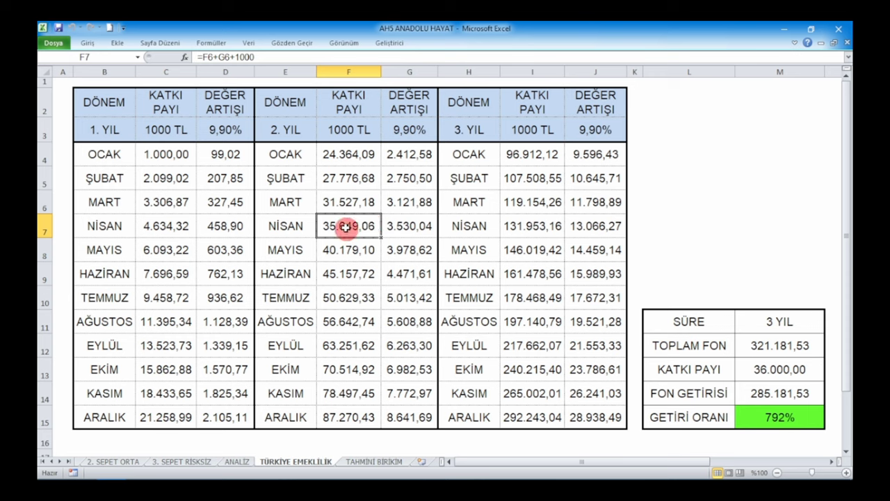
{"action": "left_click", "coordinate": [347, 251]}
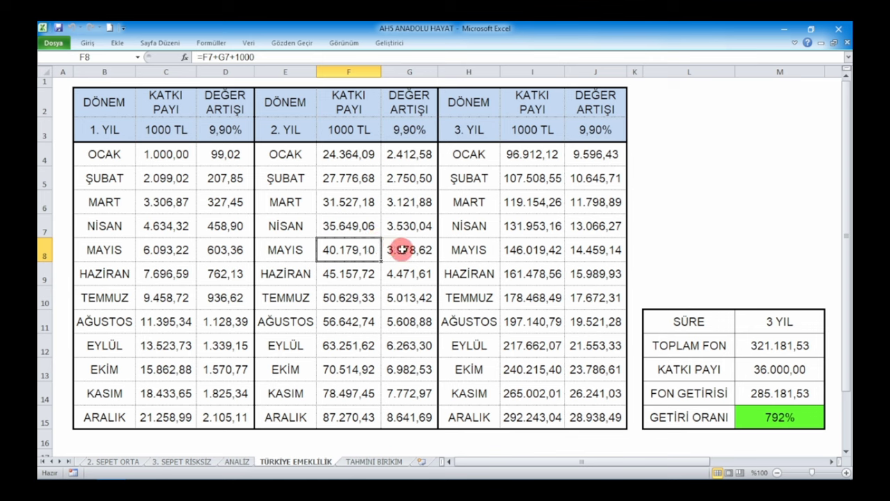
{"action": "left_click", "coordinate": [404, 249]}
{"action": "left_click", "coordinate": [350, 272]}
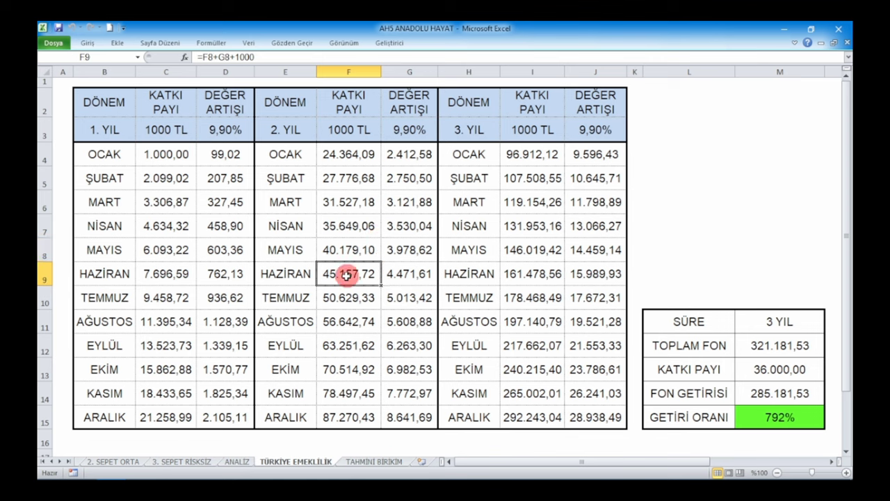
{"action": "left_click", "coordinate": [408, 273]}
{"action": "left_click", "coordinate": [337, 298]}
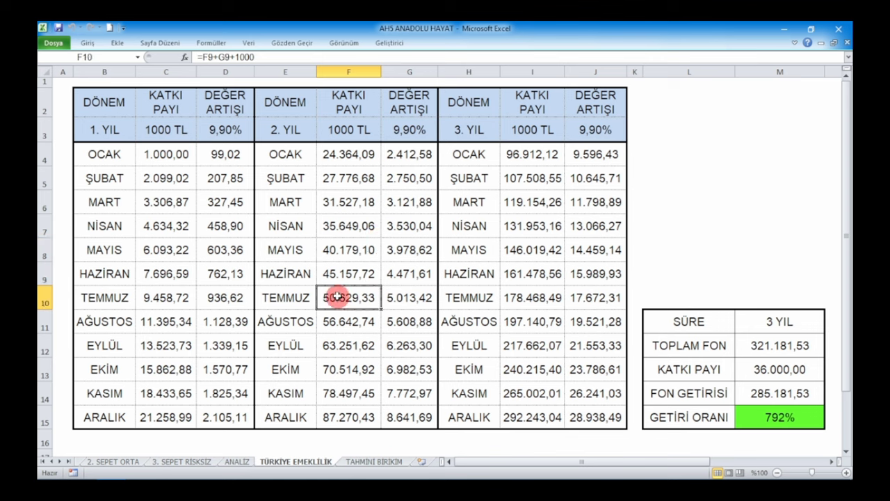
{"action": "left_click", "coordinate": [409, 298]}
{"action": "left_click", "coordinate": [332, 322]}
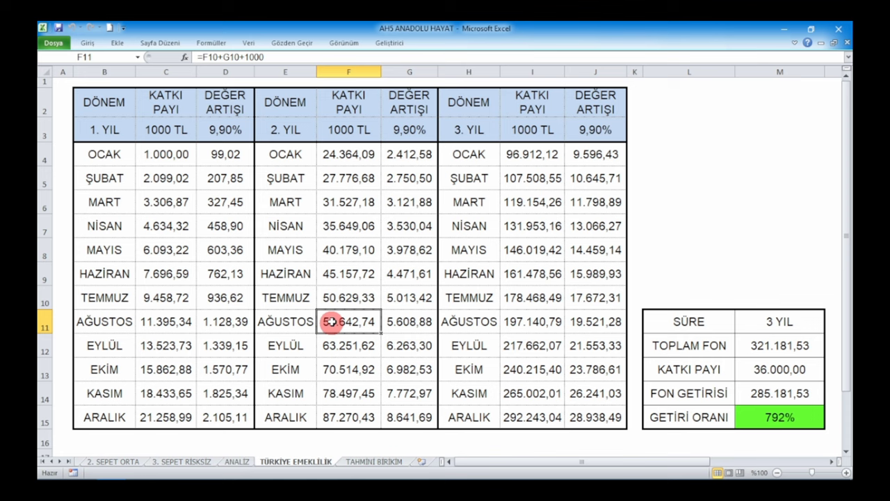
{"action": "left_click", "coordinate": [410, 322]}
{"action": "left_click", "coordinate": [360, 320]}
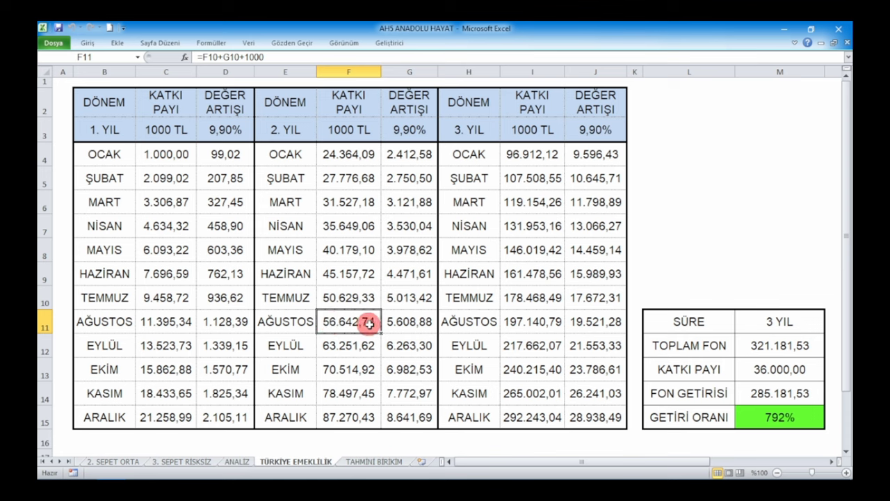
{"action": "left_click", "coordinate": [408, 322]}
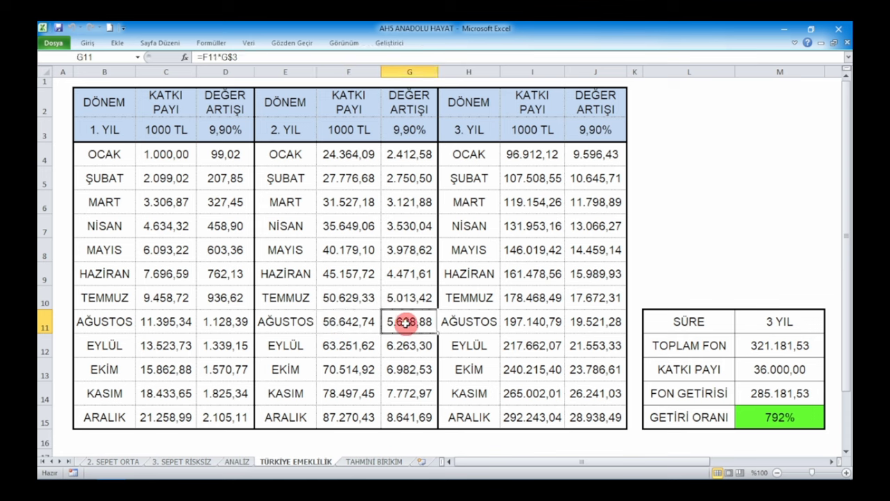
{"action": "left_click", "coordinate": [344, 345]}
{"action": "left_click", "coordinate": [398, 344]}
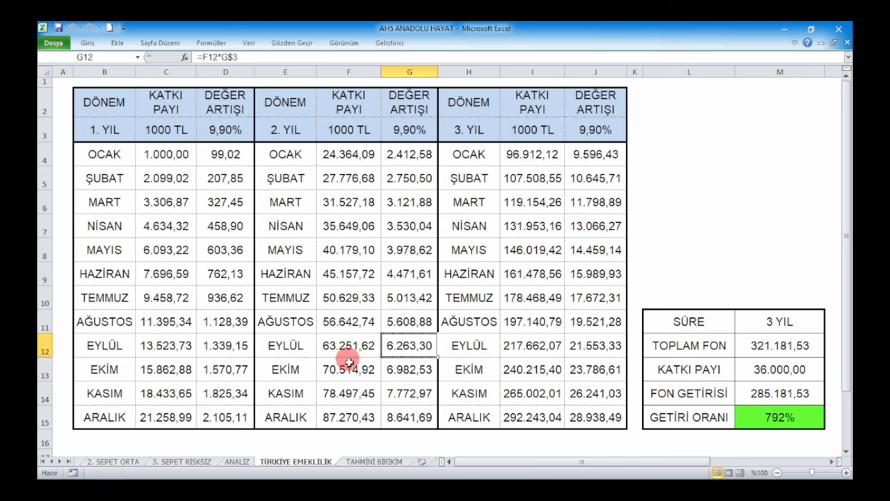
{"action": "left_click", "coordinate": [348, 367]}
{"action": "left_click", "coordinate": [401, 368]}
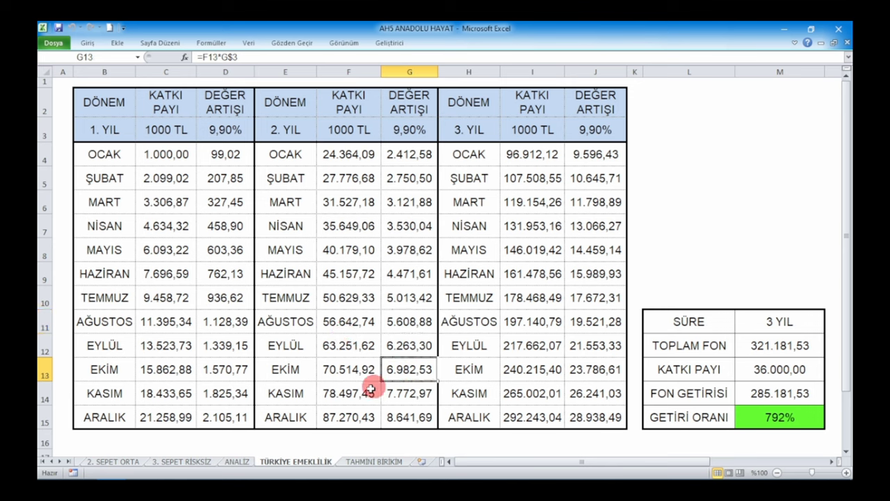
{"action": "left_click", "coordinate": [341, 393]}
{"action": "left_click", "coordinate": [403, 389]}
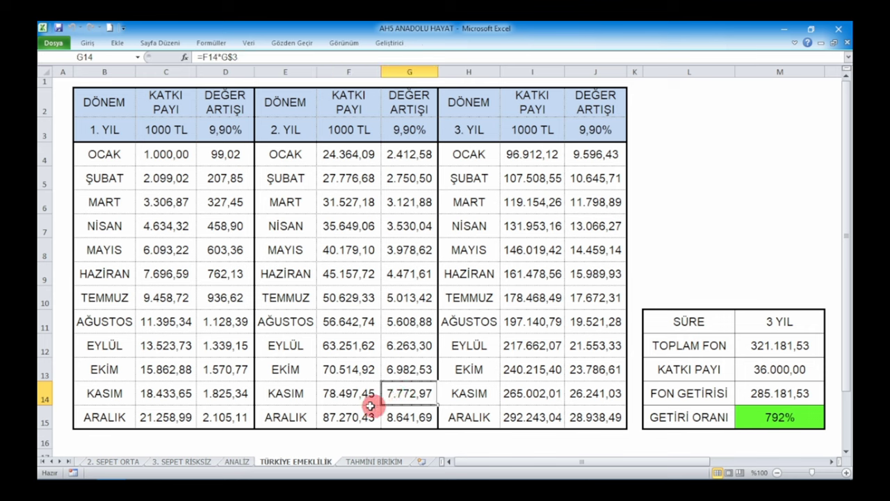
{"action": "left_click", "coordinate": [342, 415]}
{"action": "left_click", "coordinate": [395, 416]}
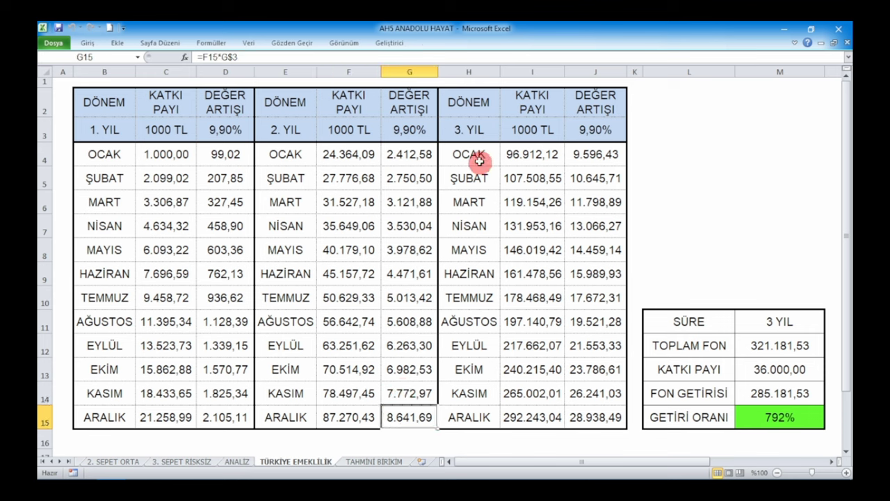
{"action": "left_click", "coordinate": [477, 131]}
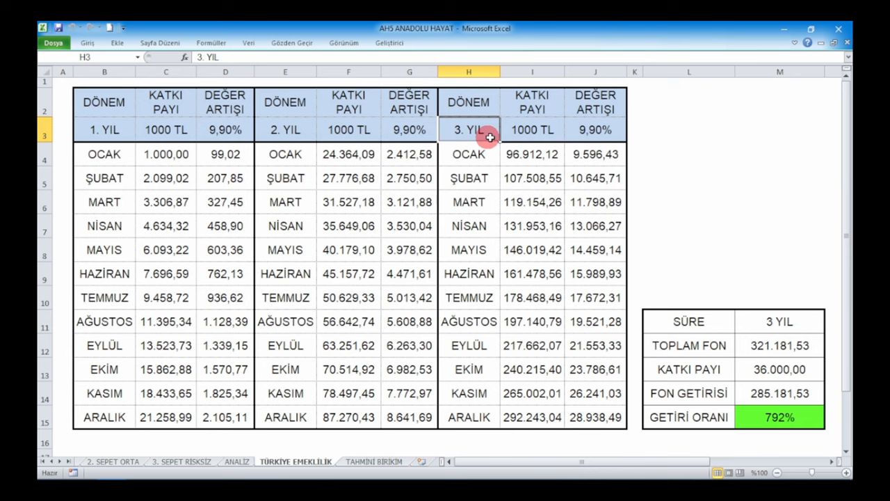
{"action": "left_click", "coordinate": [532, 130]}
{"action": "left_click", "coordinate": [596, 129]}
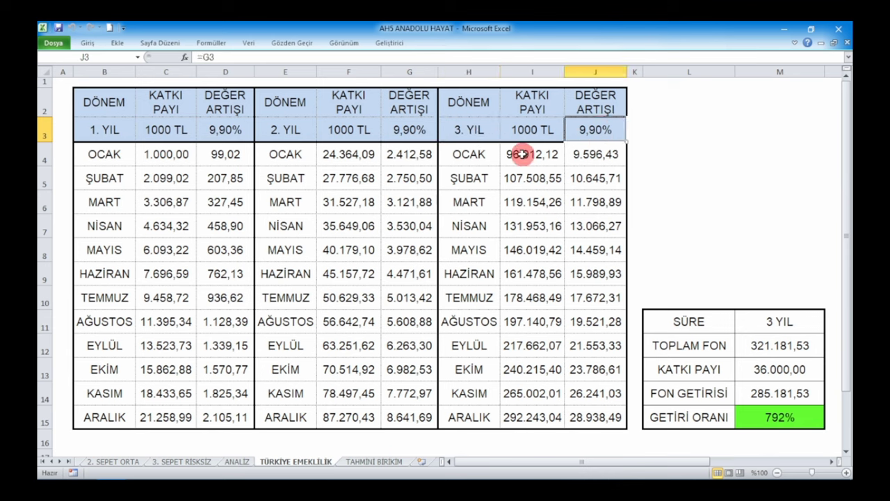
{"action": "left_click", "coordinate": [528, 156]}
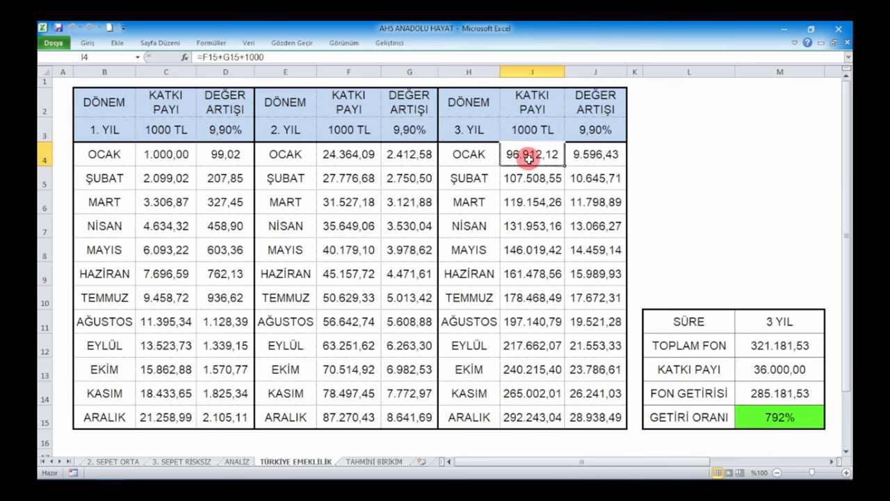
{"action": "left_click", "coordinate": [593, 157]}
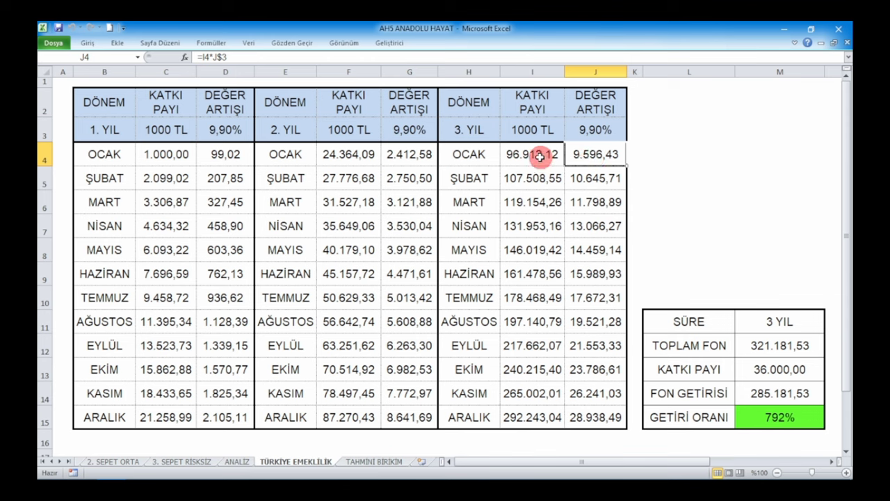
{"action": "left_click_drag", "start_coordinate": [535, 155], "coordinate": [565, 156]}
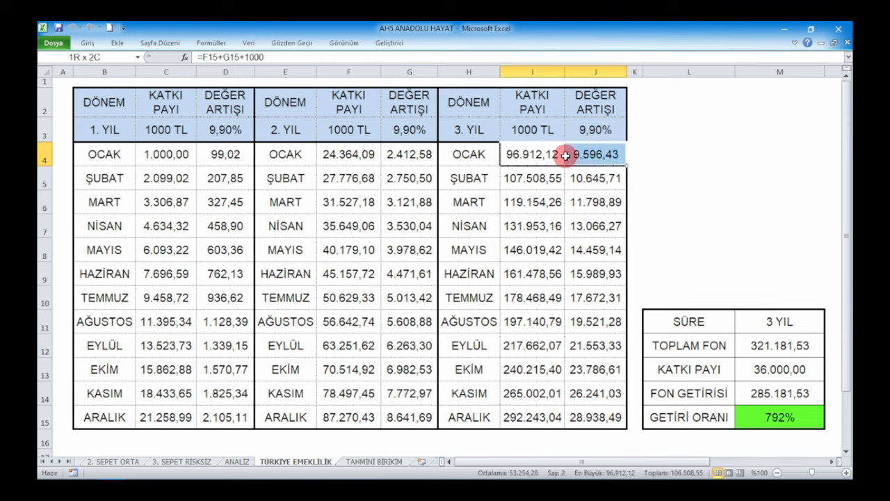
{"action": "left_click", "coordinate": [513, 180]}
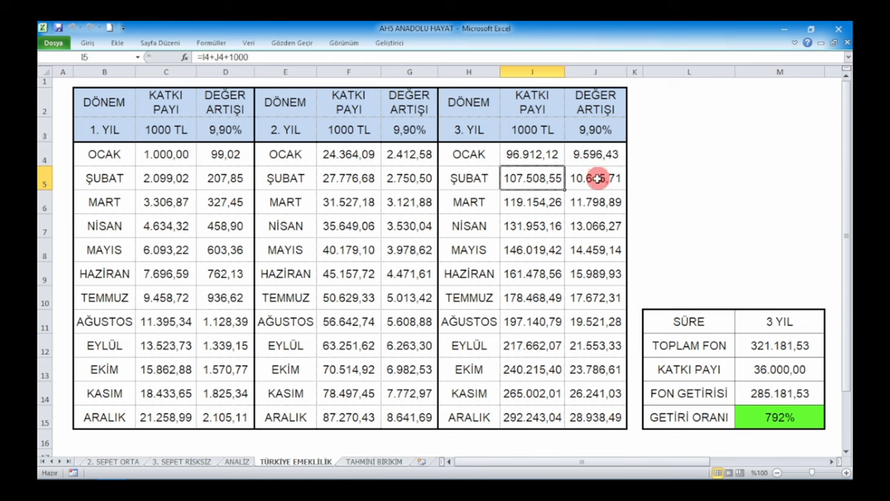
{"action": "left_click", "coordinate": [598, 179]}
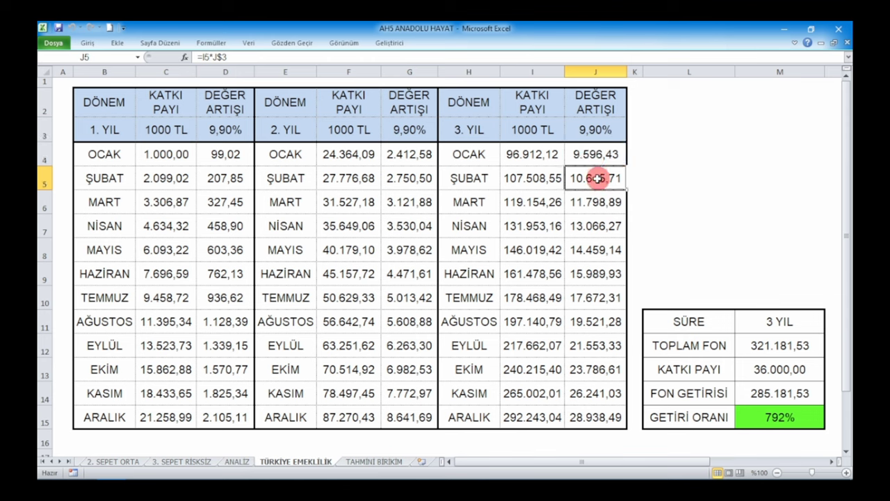
{"action": "left_click", "coordinate": [510, 202]}
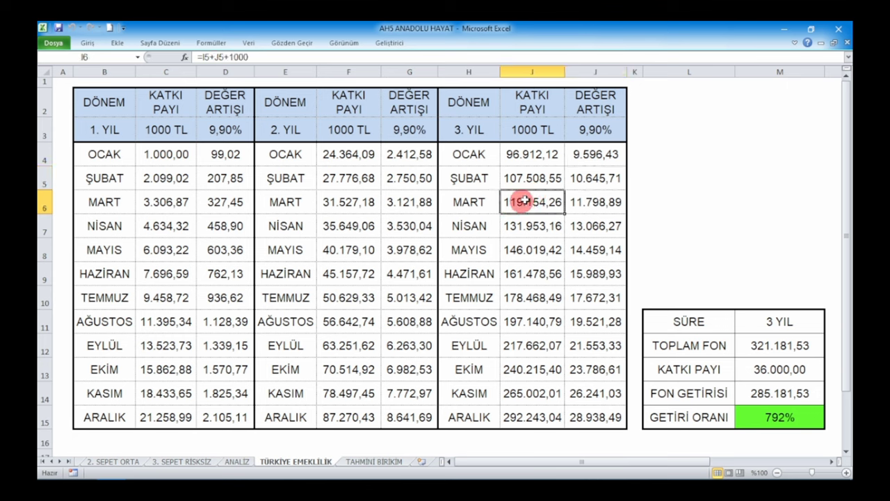
{"action": "left_click", "coordinate": [595, 204]}
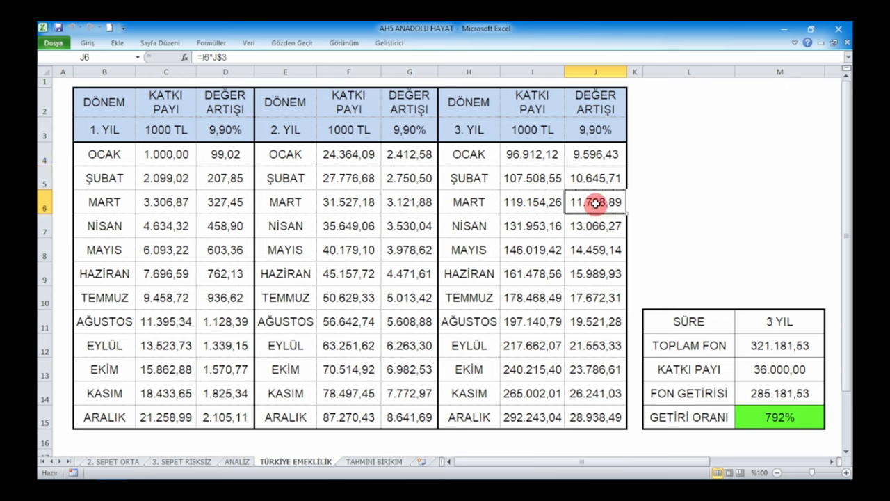
{"action": "left_click", "coordinate": [529, 227]}
{"action": "left_click", "coordinate": [586, 226]}
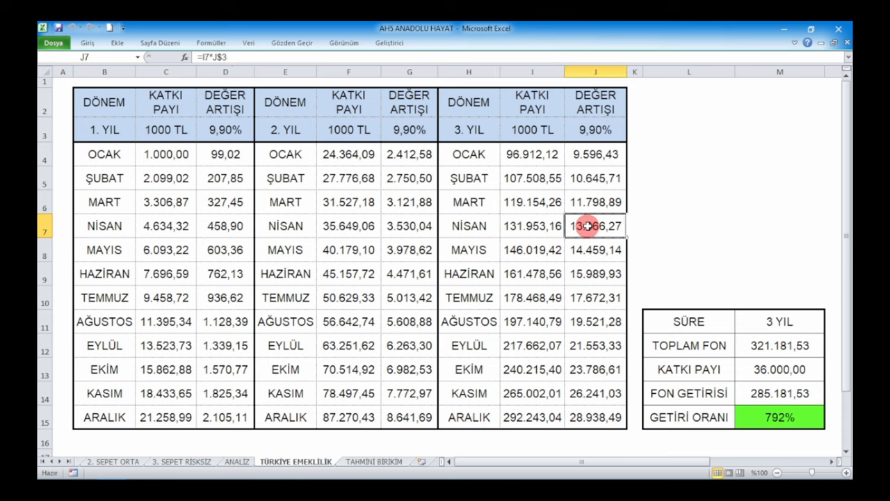
{"action": "left_click", "coordinate": [532, 250]}
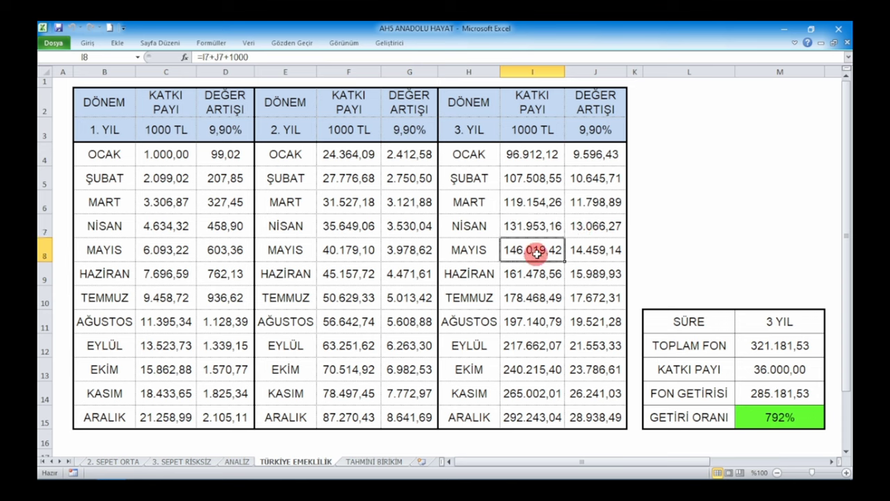
{"action": "left_click", "coordinate": [591, 253]}
{"action": "left_click", "coordinate": [526, 275]}
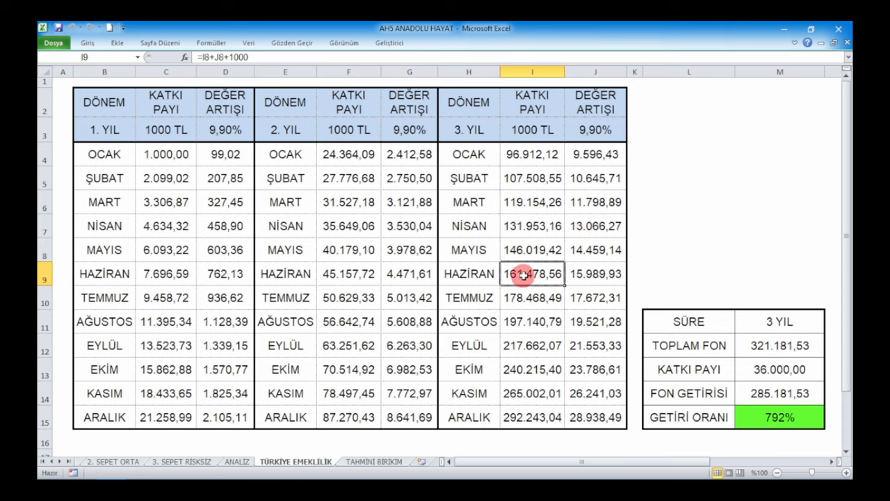
{"action": "left_click", "coordinate": [586, 274]}
{"action": "left_click", "coordinate": [536, 298]}
{"action": "left_click", "coordinate": [592, 298]}
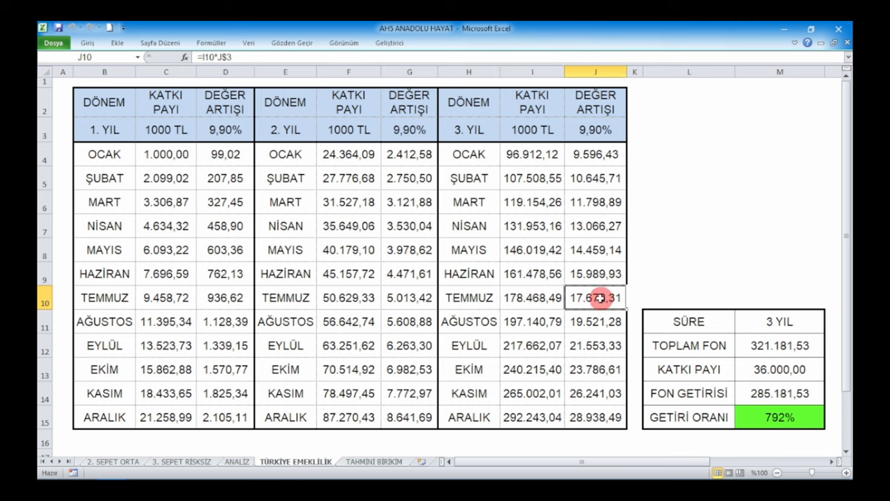
{"action": "left_click", "coordinate": [541, 327]}
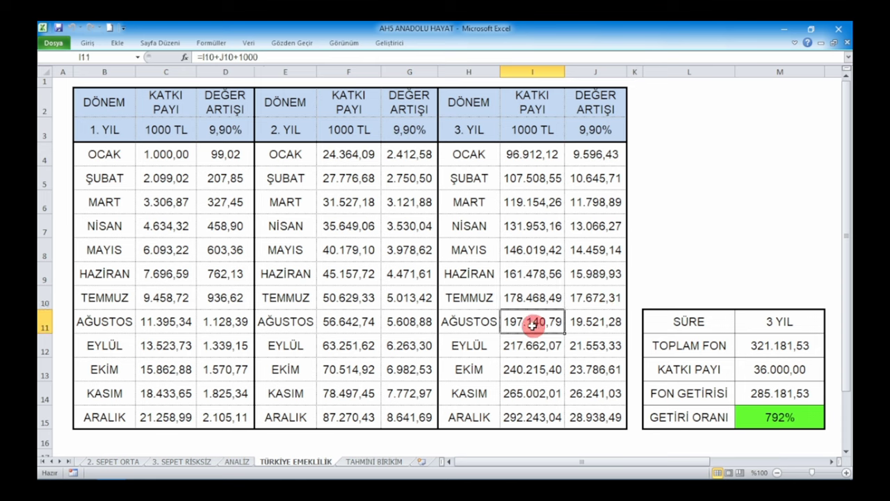
{"action": "left_click", "coordinate": [596, 321]}
{"action": "left_click", "coordinate": [527, 344]}
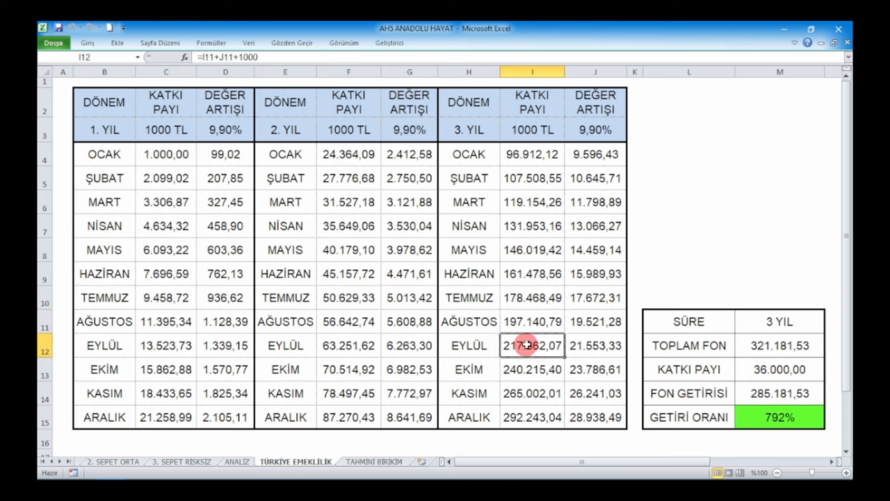
{"action": "left_click", "coordinate": [593, 348]}
{"action": "left_click", "coordinate": [525, 370]}
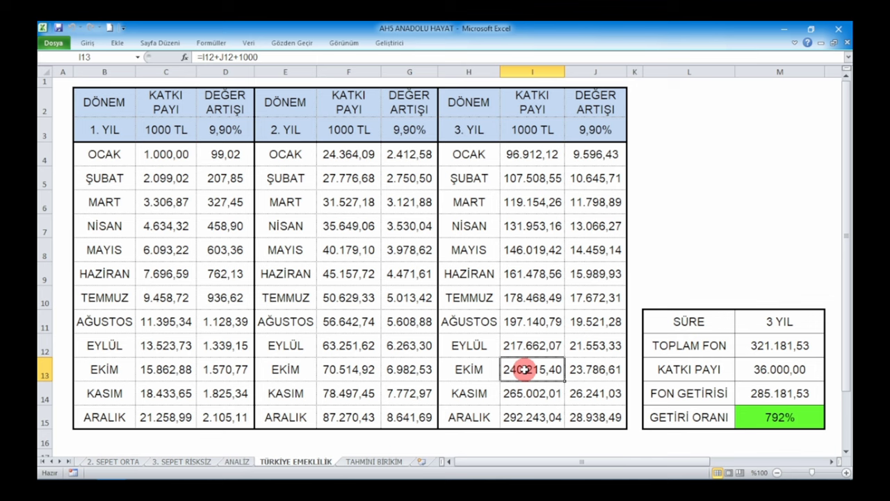
{"action": "left_click", "coordinate": [592, 370]}
{"action": "left_click", "coordinate": [533, 391]}
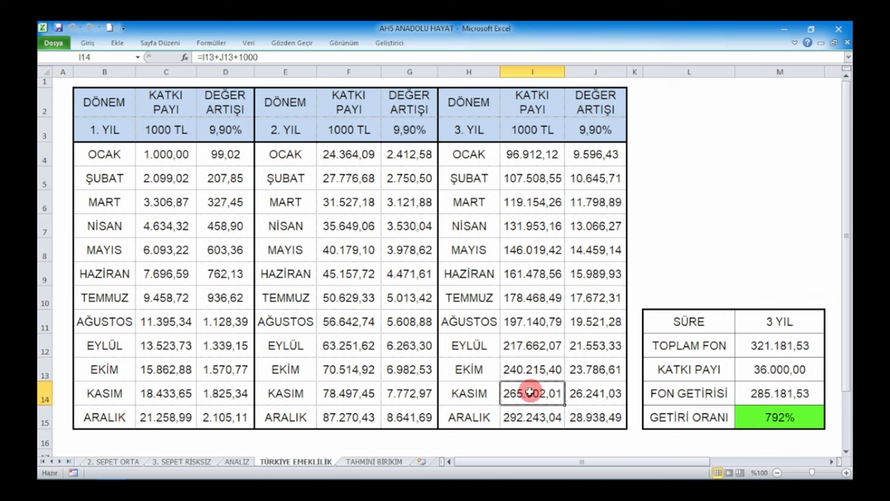
{"action": "left_click", "coordinate": [592, 393]}
{"action": "left_click_drag", "start_coordinate": [549, 416], "coordinate": [573, 417]}
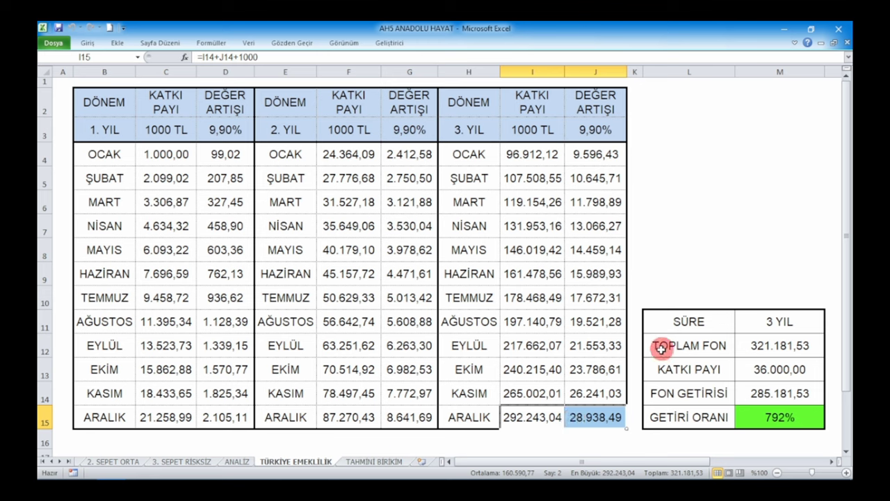
- Review the summary's 3 YIL duration, total fund formula and 36.000,00 contribution cells
{"action": "left_click", "coordinate": [685, 322]}
{"action": "left_click", "coordinate": [768, 323]}
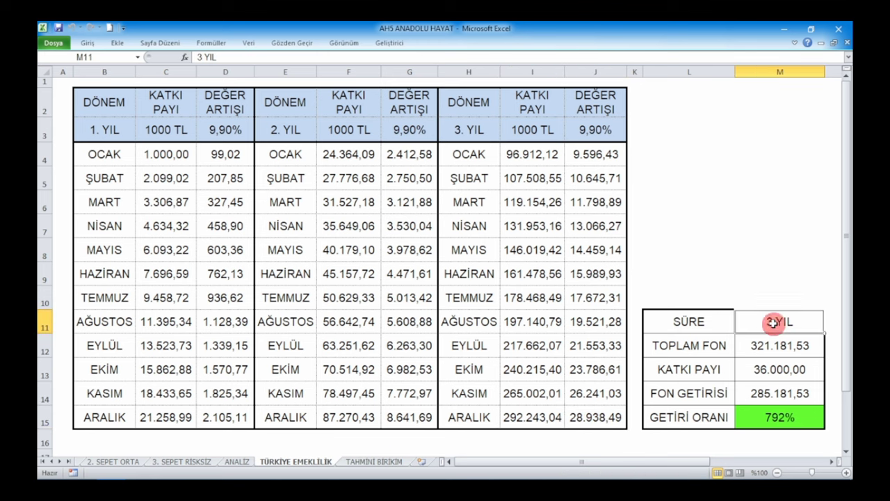
{"action": "left_click", "coordinate": [696, 344]}
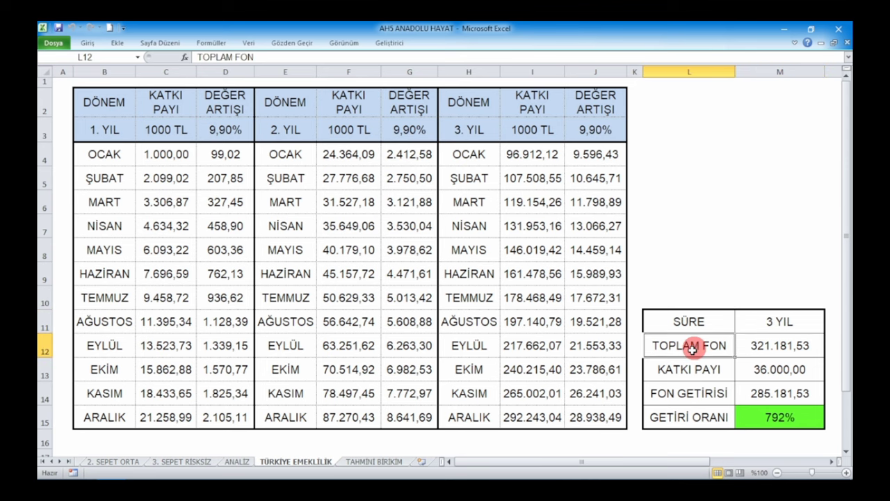
{"action": "left_click", "coordinate": [771, 342]}
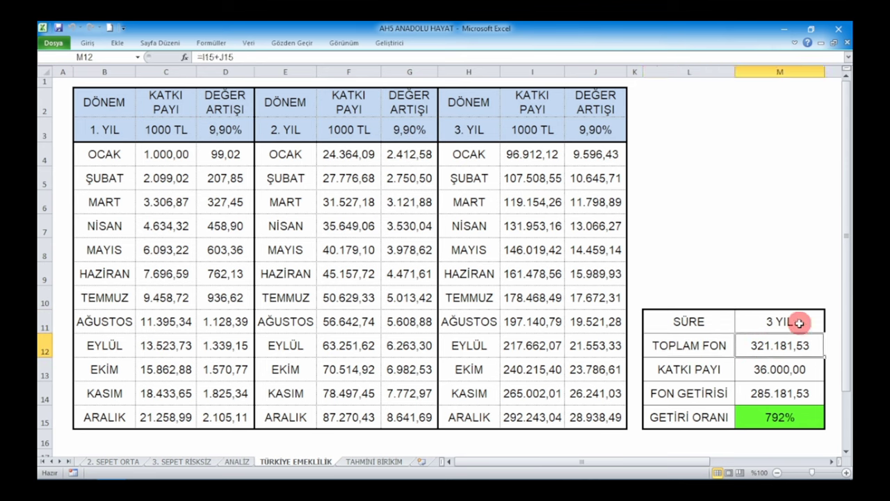
{"action": "left_click", "coordinate": [720, 369]}
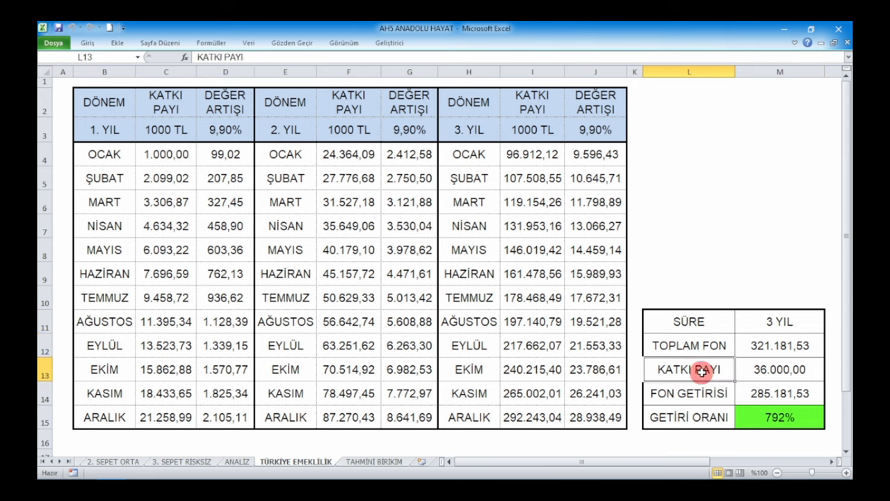
{"action": "left_click", "coordinate": [763, 367]}
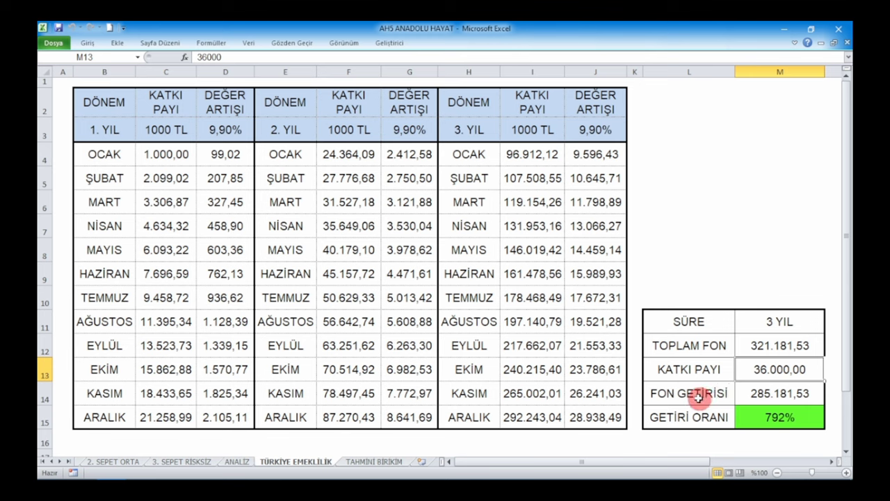
- Inspect the fund return formula and the formula behind the 792% return ratio
{"action": "left_click", "coordinate": [698, 394]}
{"action": "left_click", "coordinate": [763, 393]}
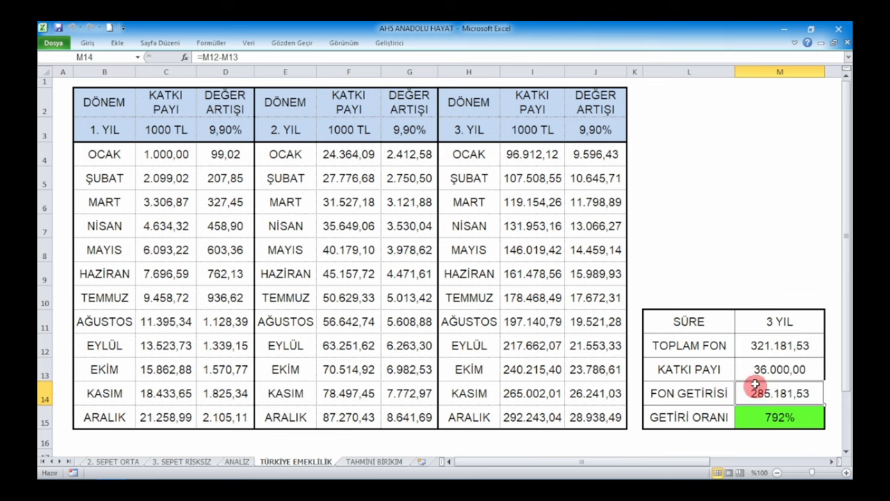
{"action": "left_click", "coordinate": [705, 394]}
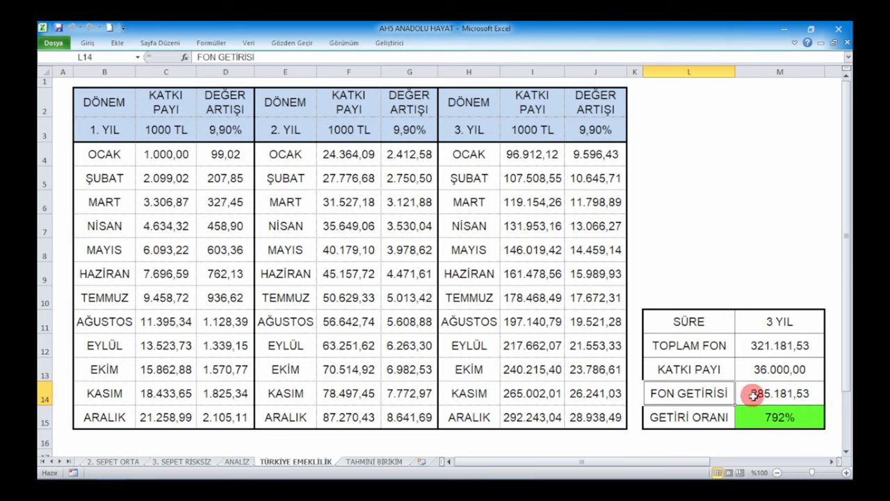
{"action": "left_click", "coordinate": [757, 393]}
{"action": "left_click", "coordinate": [702, 418]}
{"action": "left_click", "coordinate": [771, 415]}
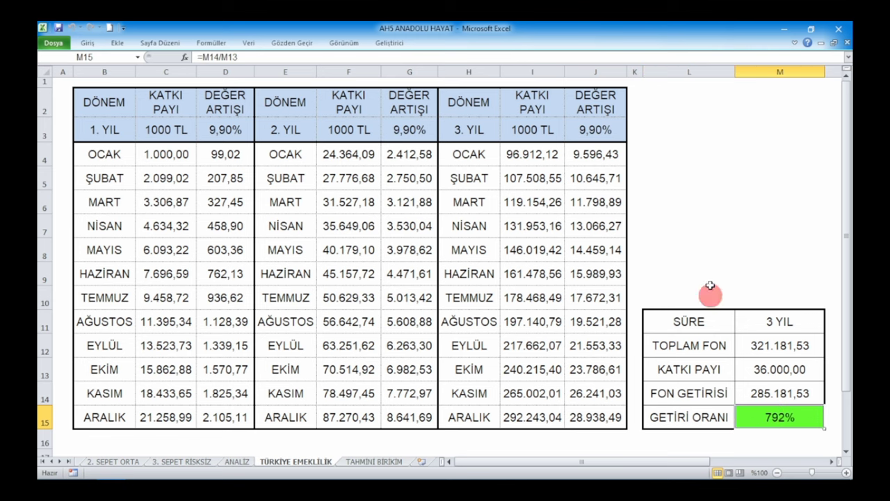
{"action": "left_click", "coordinate": [761, 190]}
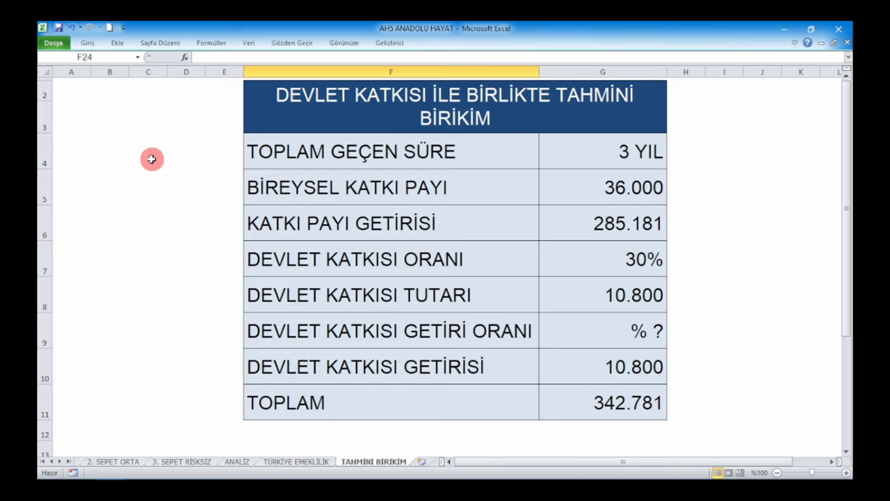
{"action": "left_click", "coordinate": [342, 108]}
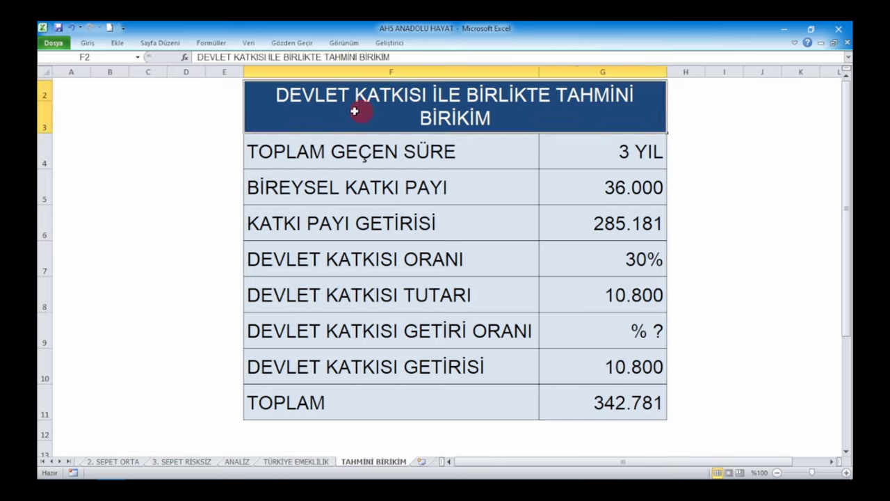
{"action": "left_click", "coordinate": [298, 153]}
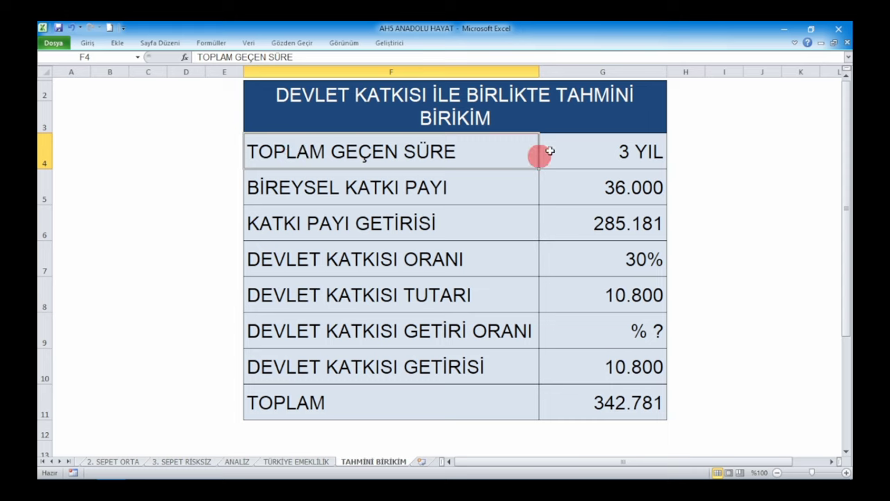
{"action": "left_click", "coordinate": [612, 157]}
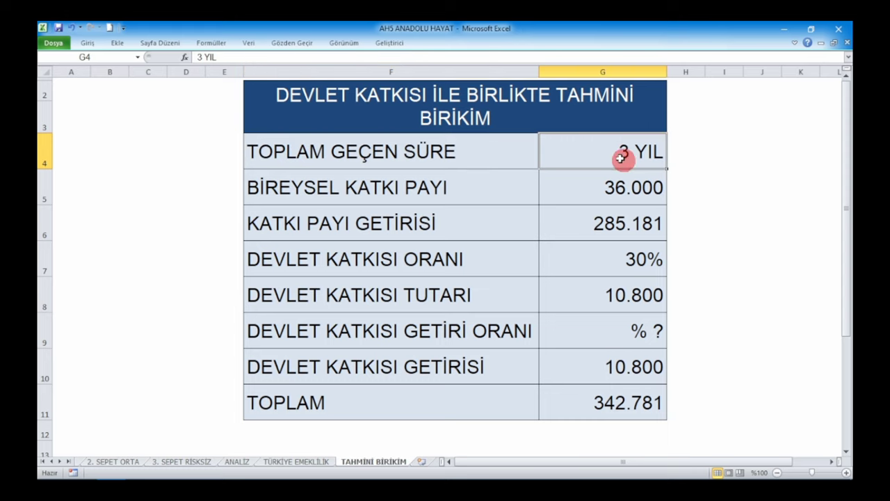
{"action": "left_click", "coordinate": [359, 193]}
{"action": "left_click", "coordinate": [591, 203]}
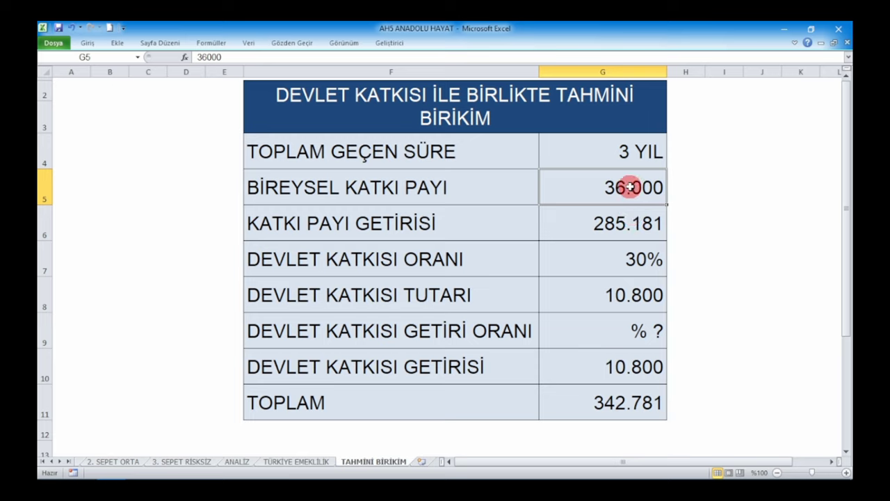
{"action": "left_click", "coordinate": [488, 189]}
{"action": "left_click", "coordinate": [569, 188]}
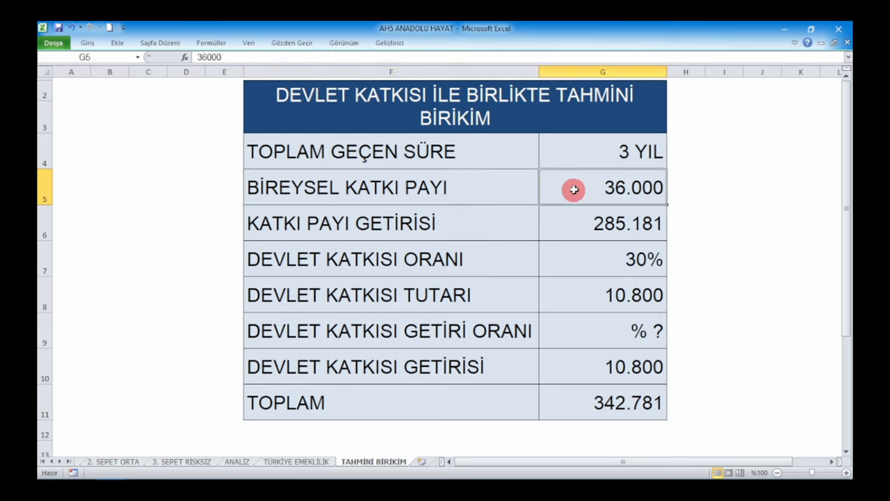
{"action": "left_click", "coordinate": [441, 222]}
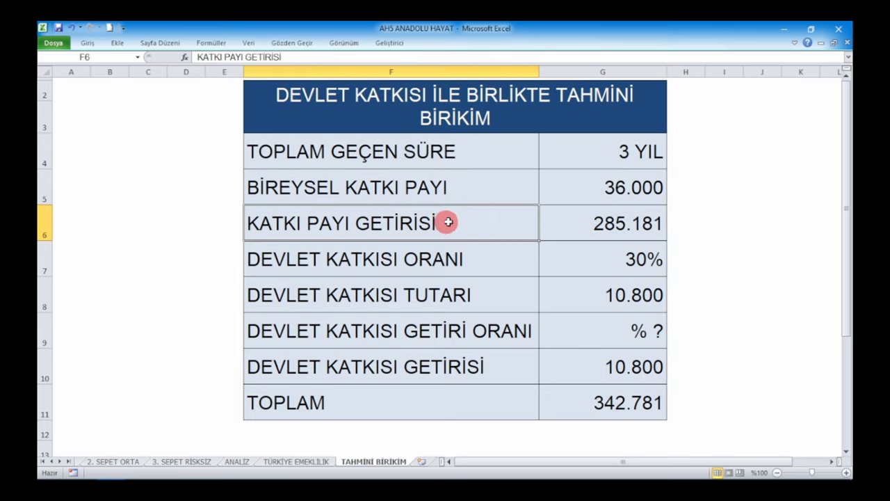
{"action": "left_click", "coordinate": [631, 224]}
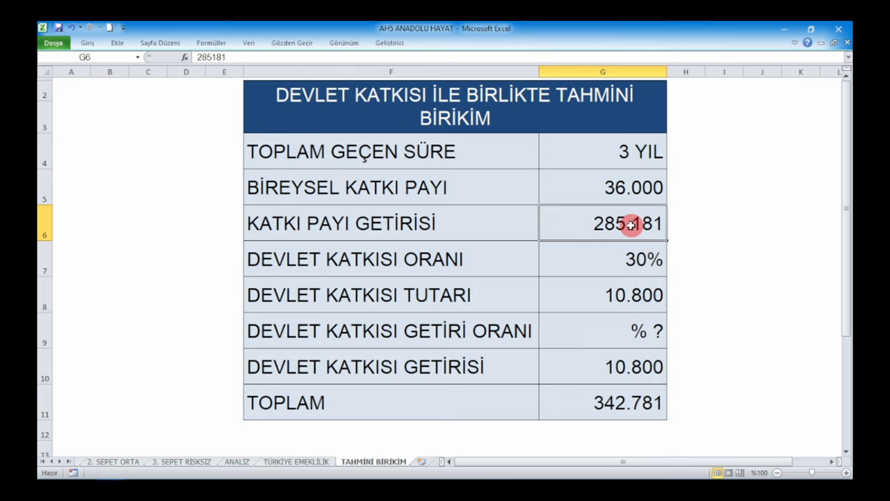
{"action": "left_click", "coordinate": [435, 258]}
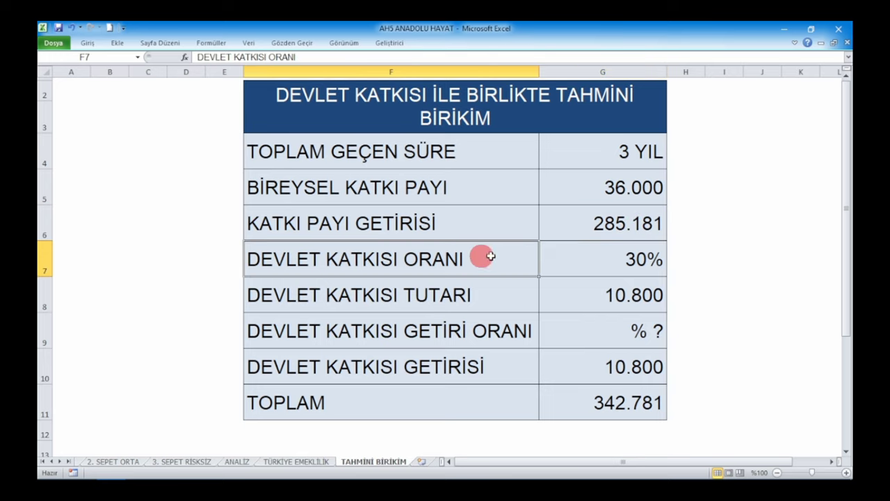
{"action": "left_click", "coordinate": [635, 259]}
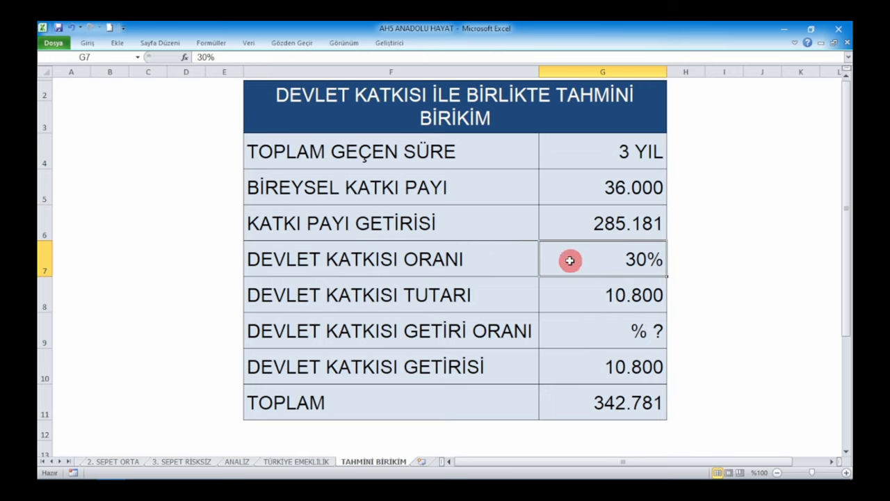
{"action": "left_click", "coordinate": [440, 296]}
{"action": "left_click", "coordinate": [638, 299]}
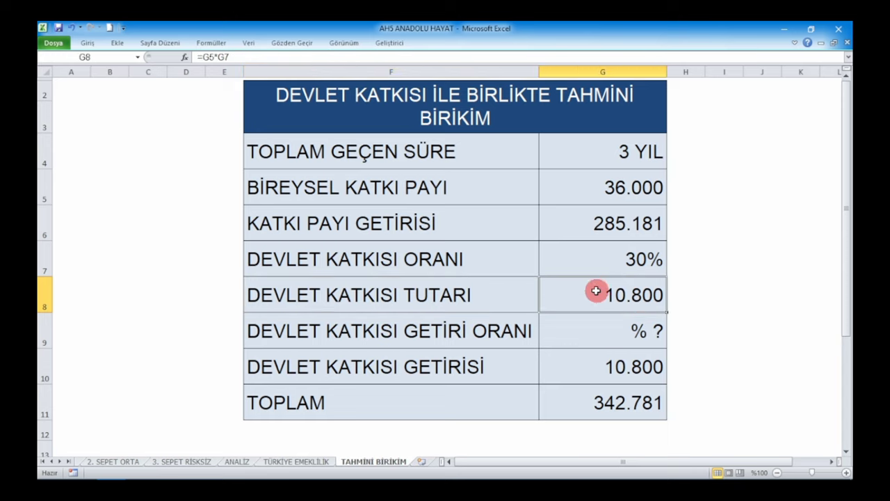
{"action": "left_click", "coordinate": [620, 187]}
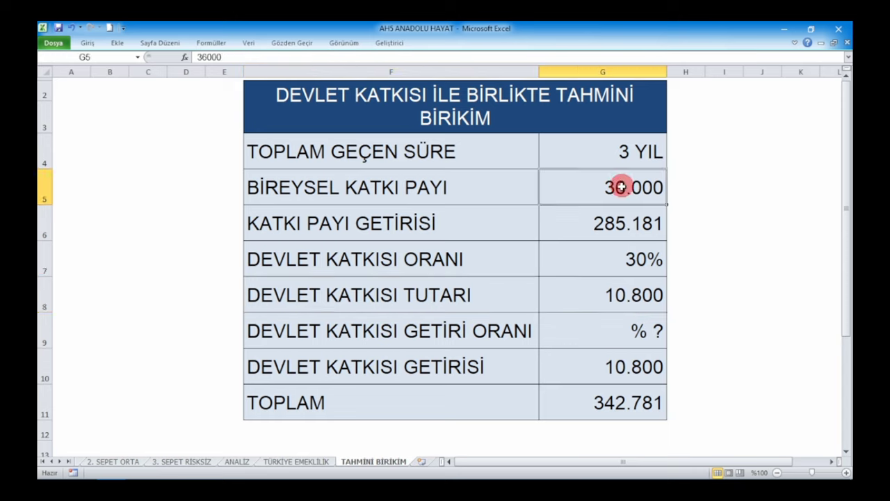
{"action": "left_click", "coordinate": [613, 296]}
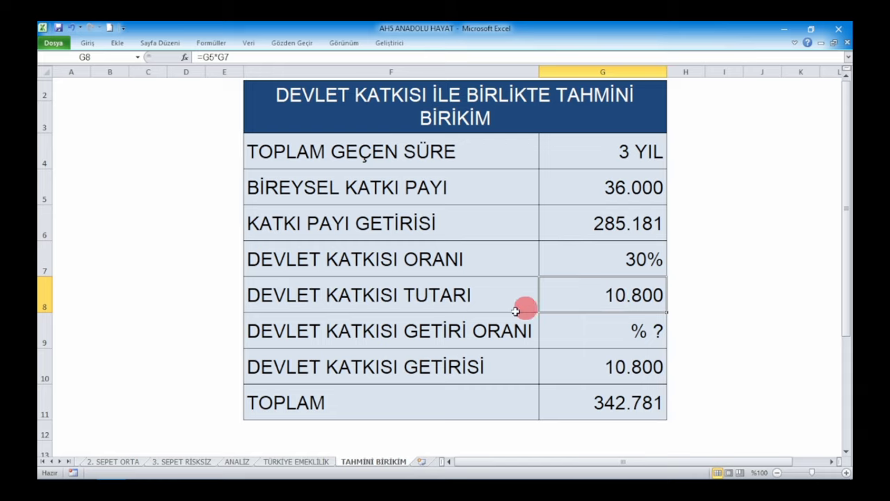
{"action": "left_click", "coordinate": [437, 330]}
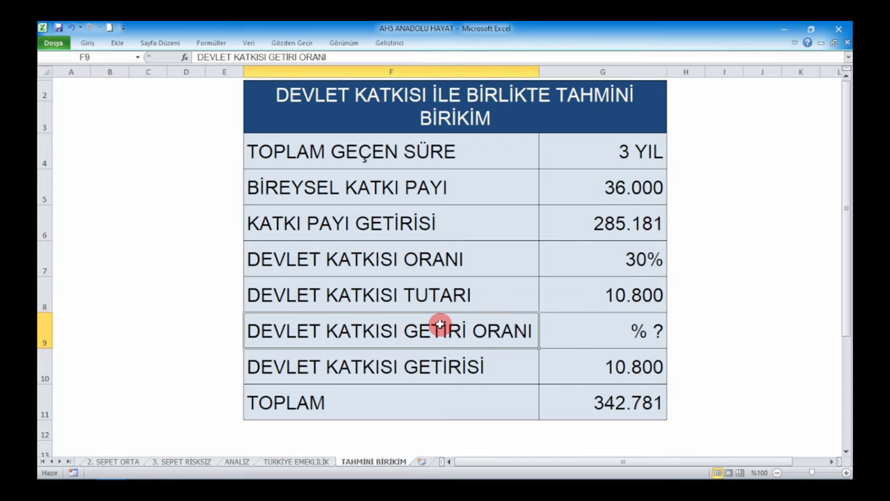
{"action": "left_click", "coordinate": [610, 334]}
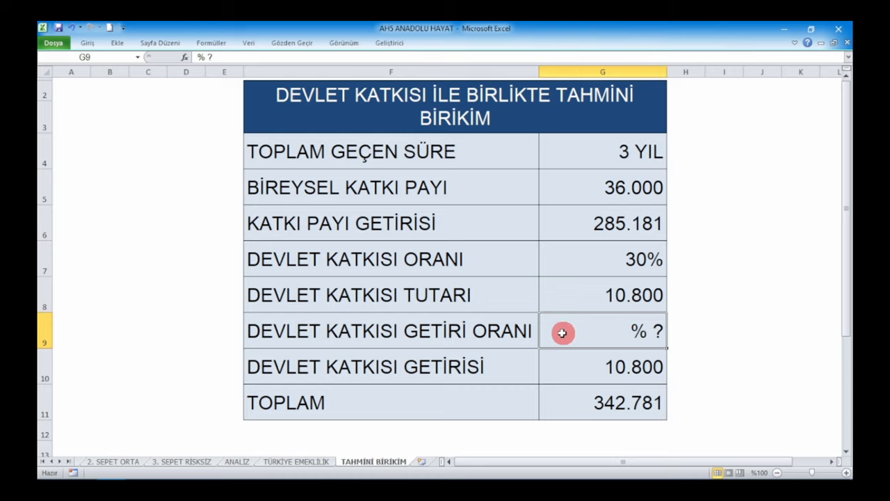
{"action": "left_click", "coordinate": [476, 333]}
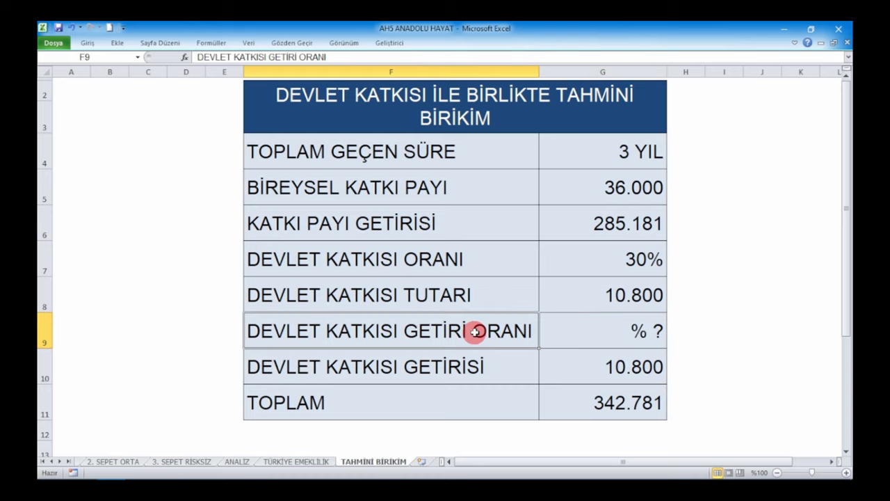
{"action": "left_click", "coordinate": [637, 326]}
{"action": "left_click", "coordinate": [469, 369]}
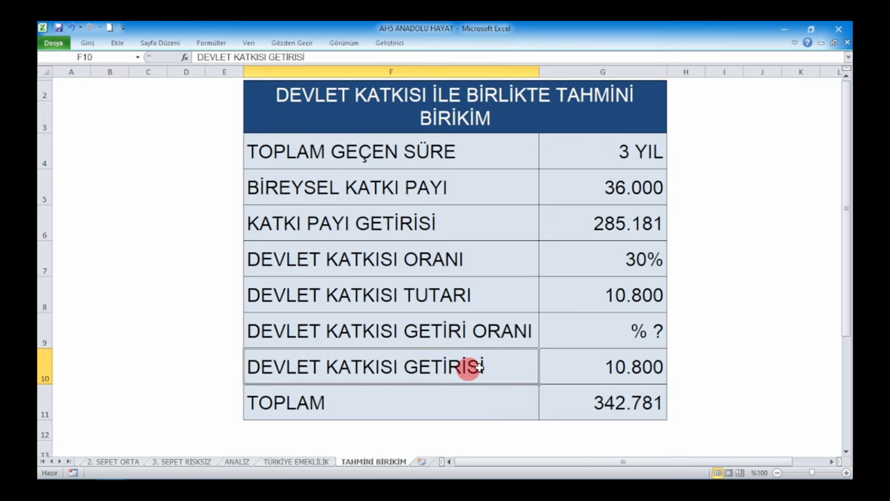
{"action": "left_click", "coordinate": [630, 366]}
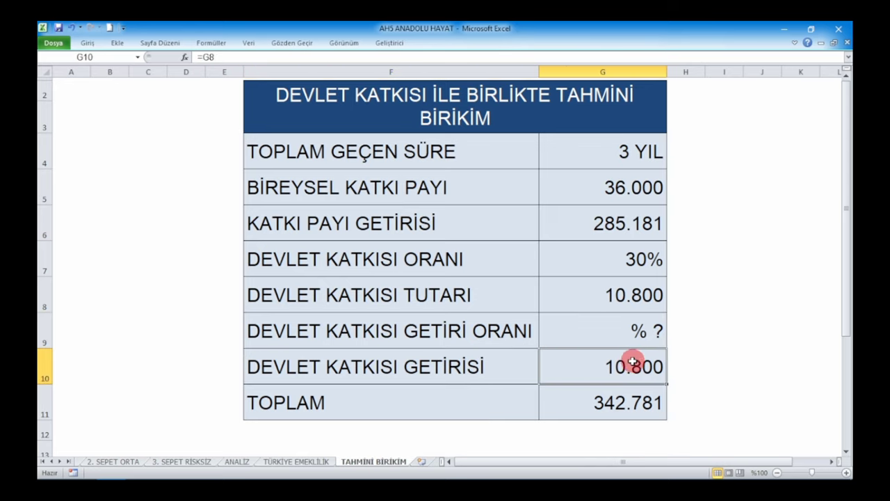
{"action": "left_click", "coordinate": [500, 372]}
{"action": "left_click", "coordinate": [619, 369]}
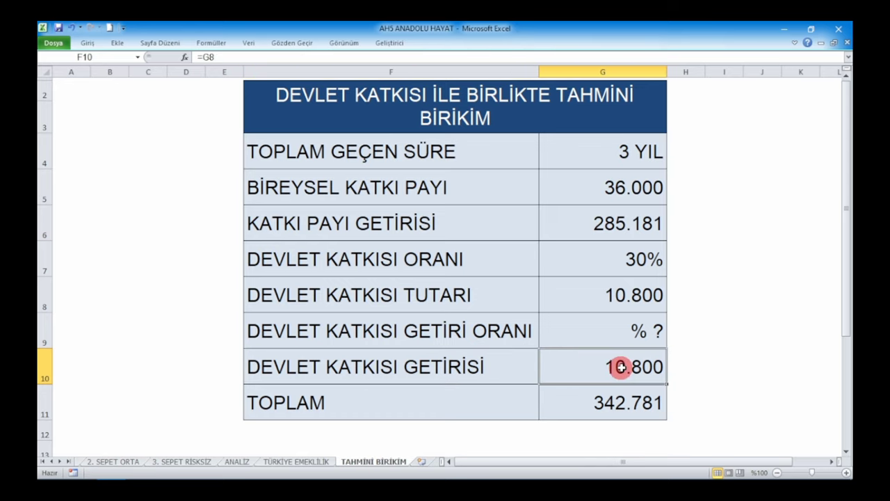
{"action": "left_click", "coordinate": [471, 395]}
{"action": "left_click", "coordinate": [620, 399]}
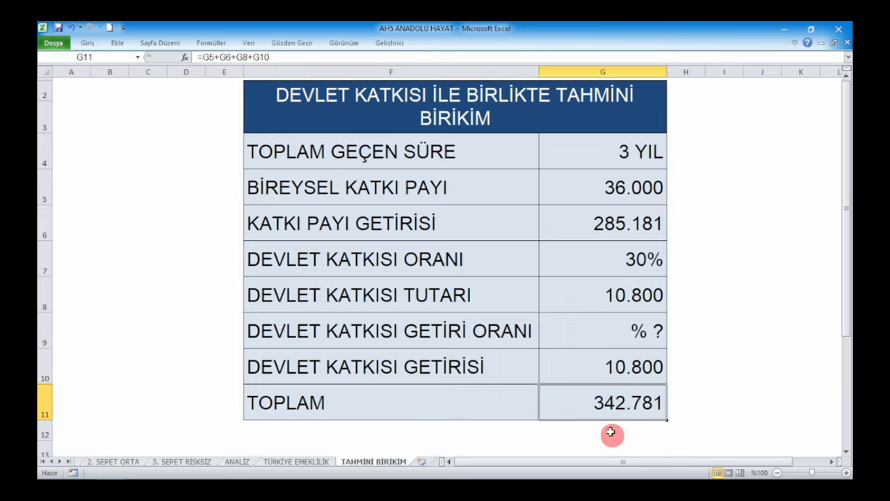
{"action": "left_click", "coordinate": [426, 404]}
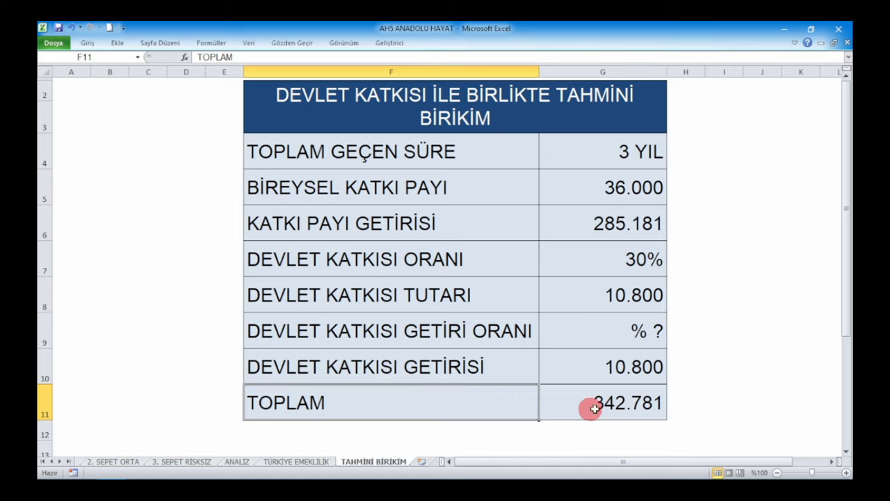
{"action": "left_click", "coordinate": [624, 406]}
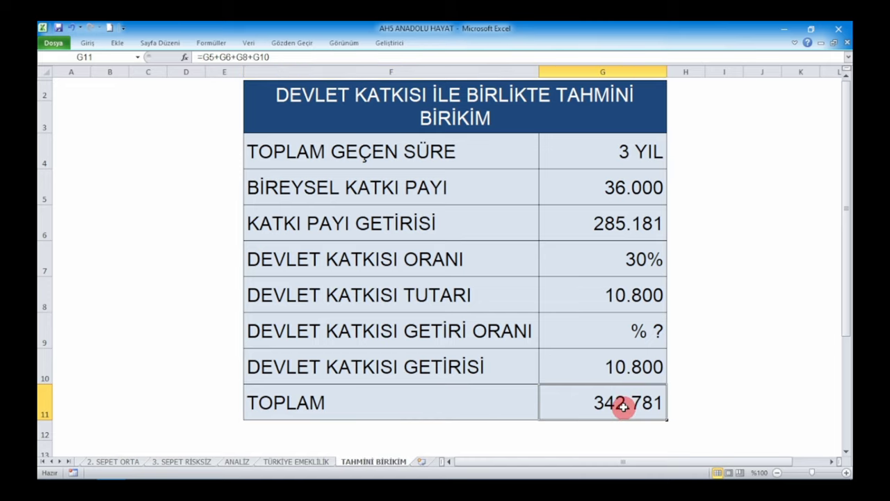
{"action": "left_click", "coordinate": [452, 401]}
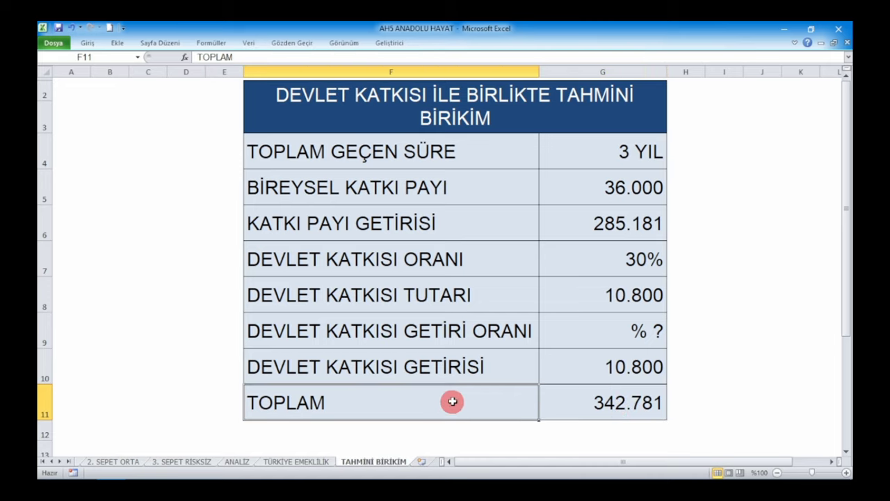
{"action": "left_click", "coordinate": [755, 395]}
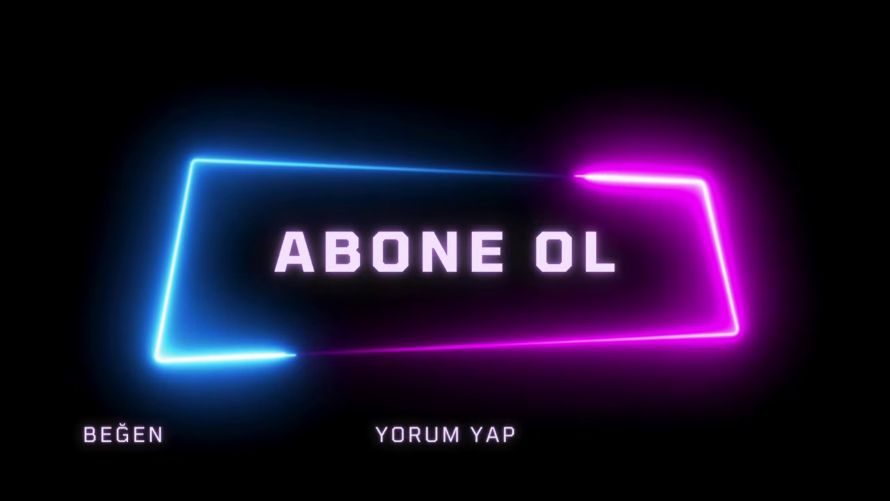